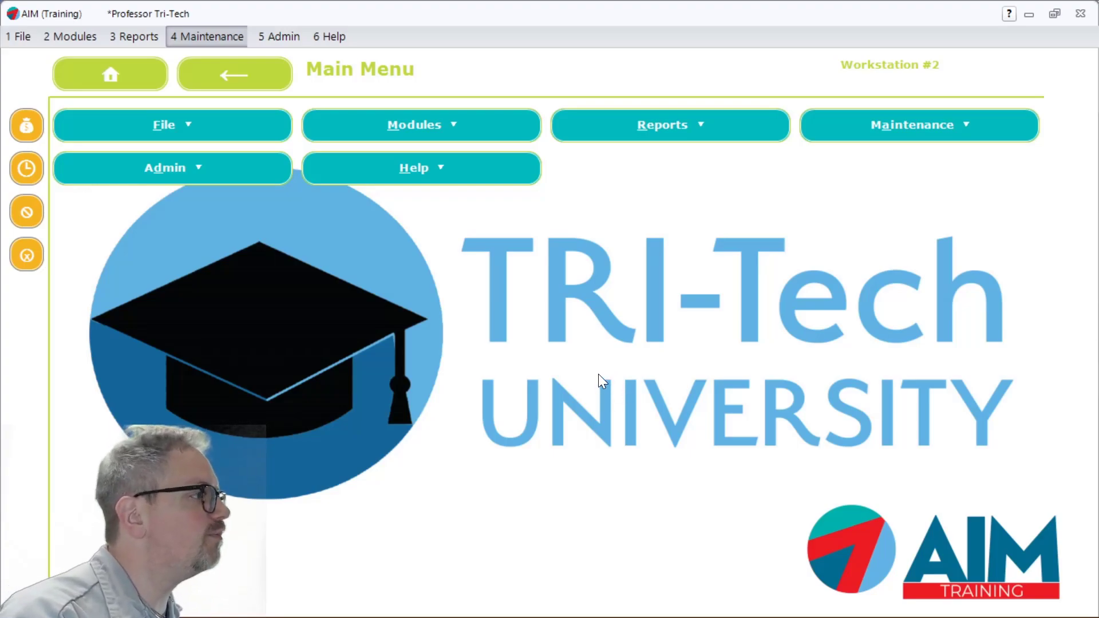
Open the Non Inventory Sub Categories maintenance from the ledger maintenance functions
mouse_move(355, 617)
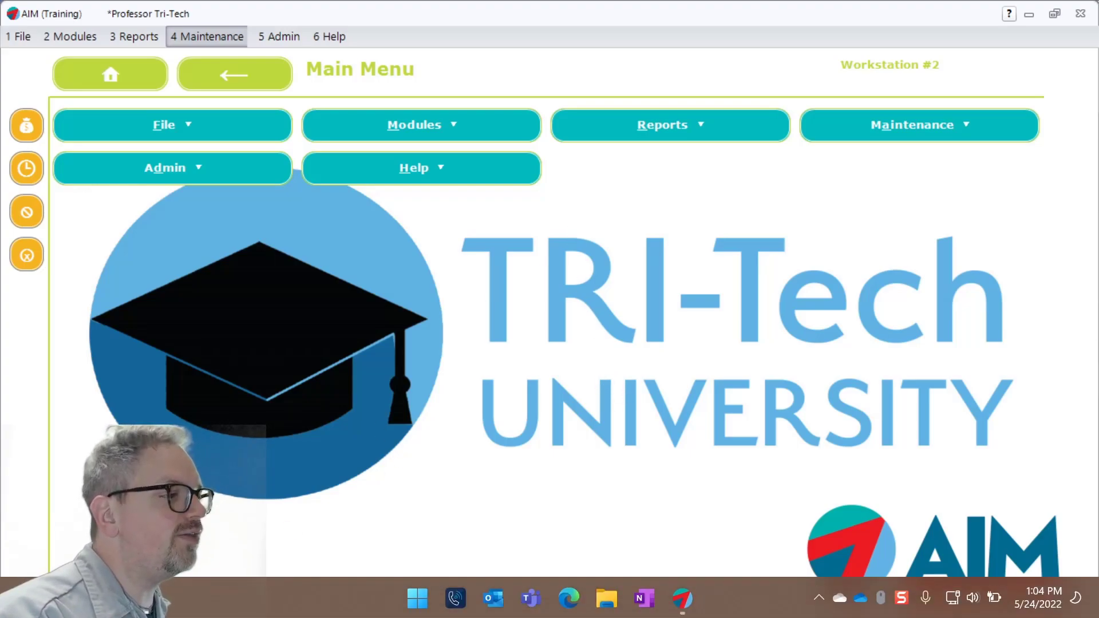
left_click(227, 42)
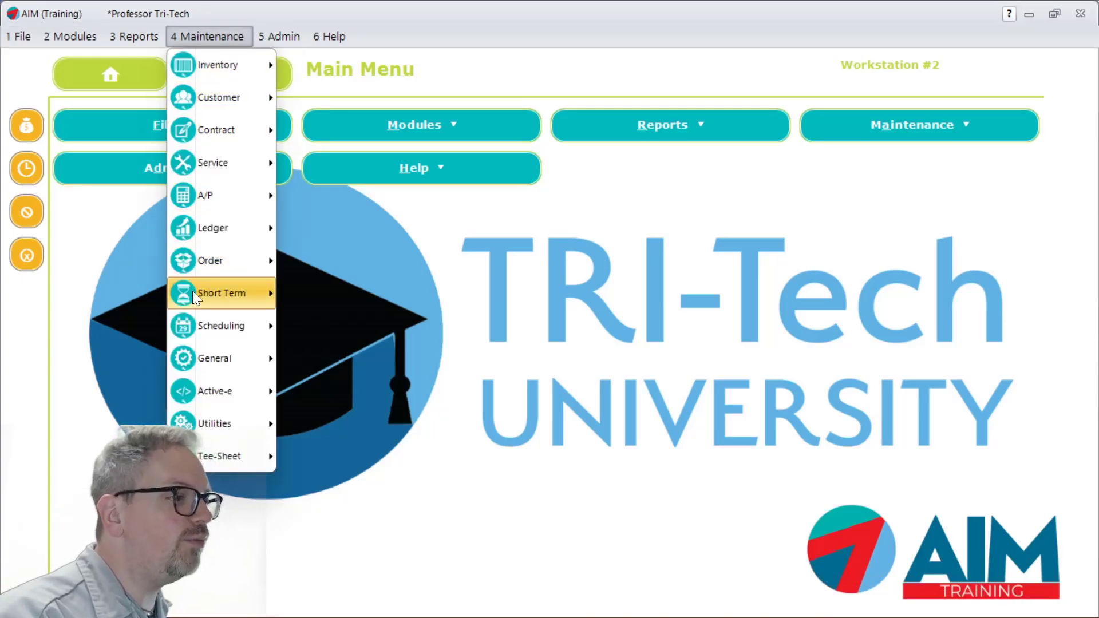
mouse_move(221, 220)
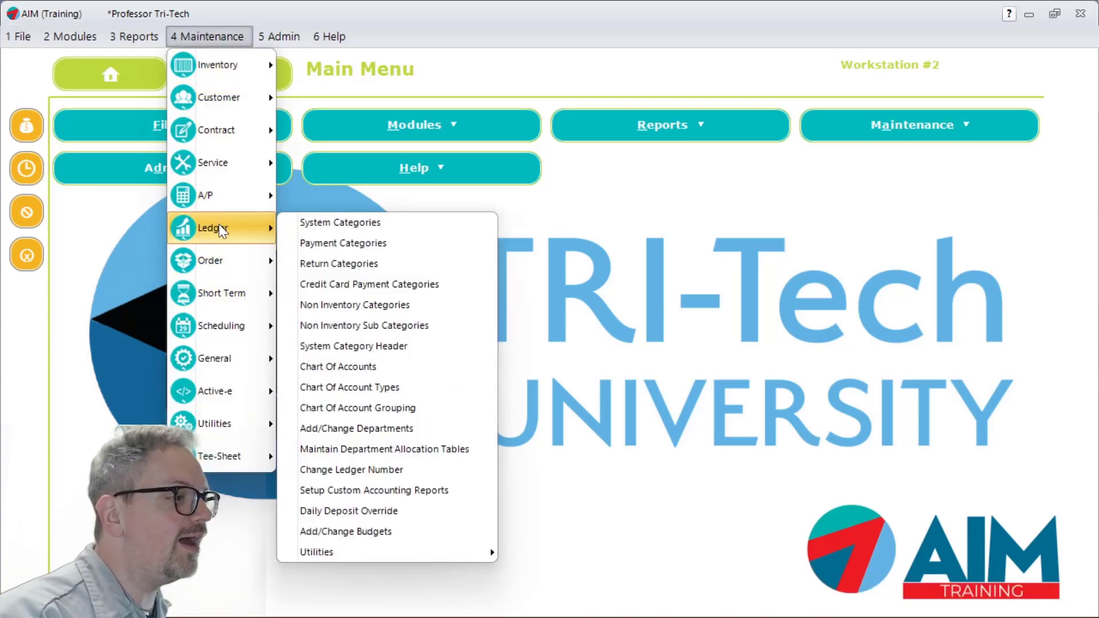
left_click(351, 325)
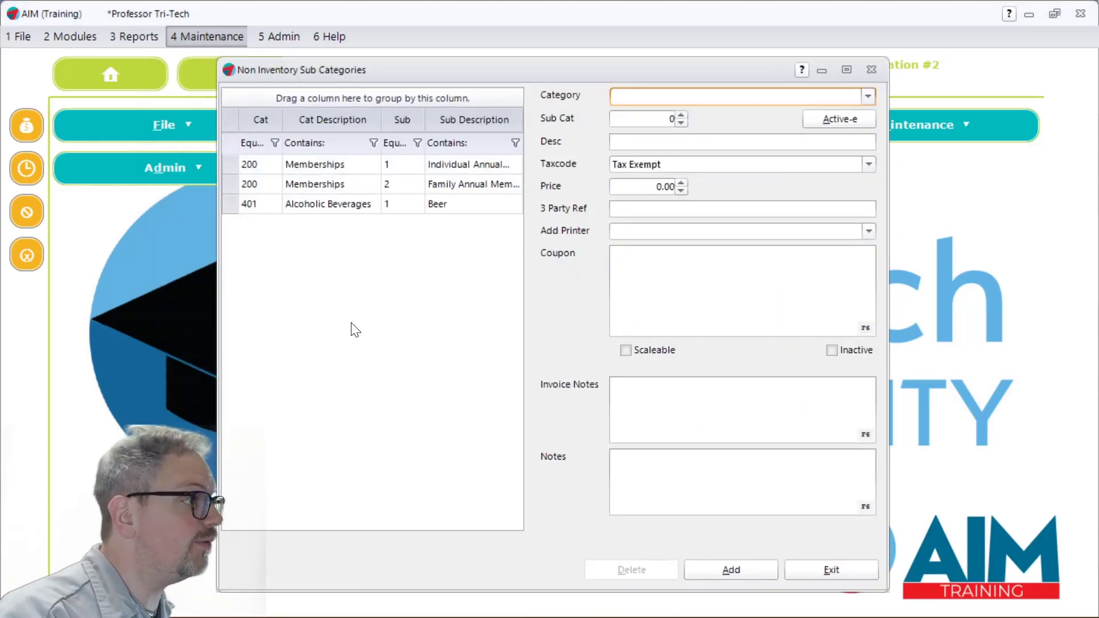
Review the description and price of the individual and family annual membership subcategories
left_click(322, 164)
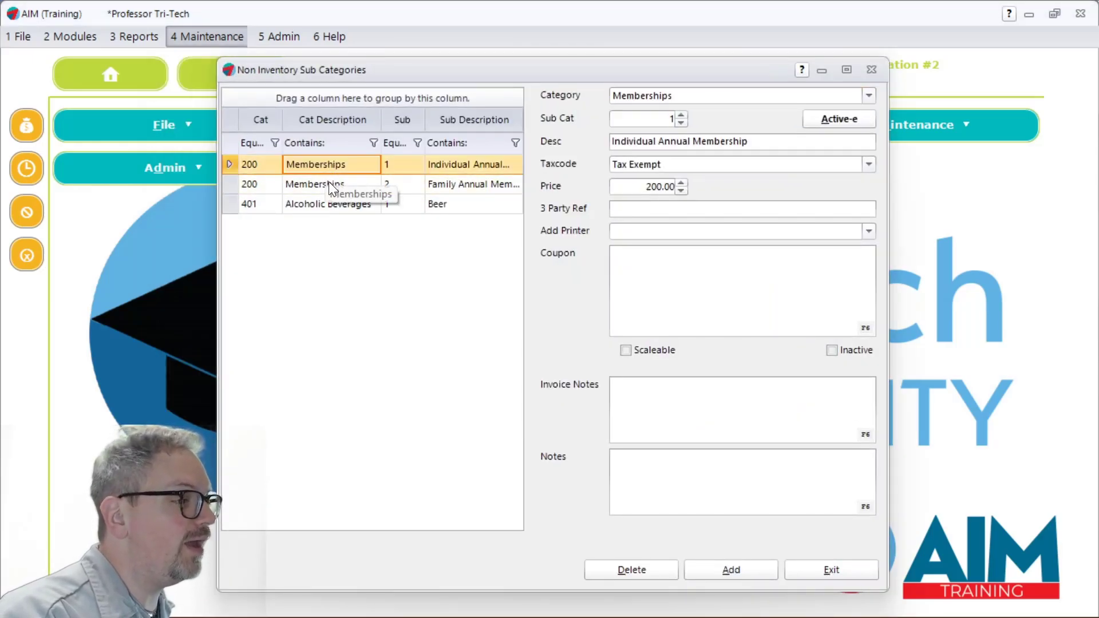
left_click(756, 141)
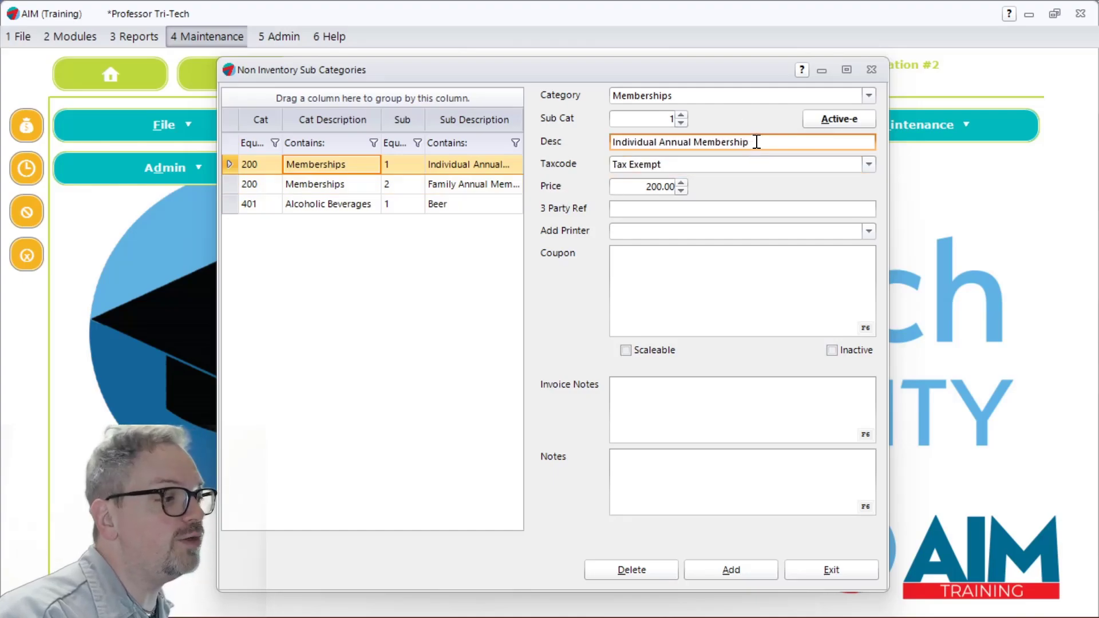
left_click_drag(756, 141, 608, 142)
left_click(363, 184)
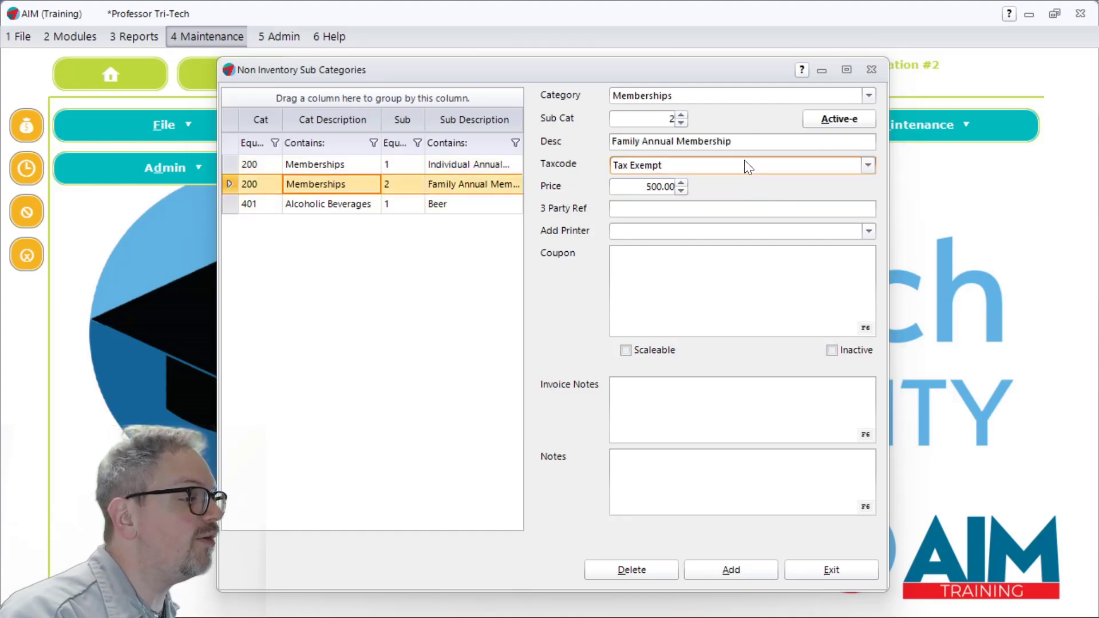
left_click(739, 143)
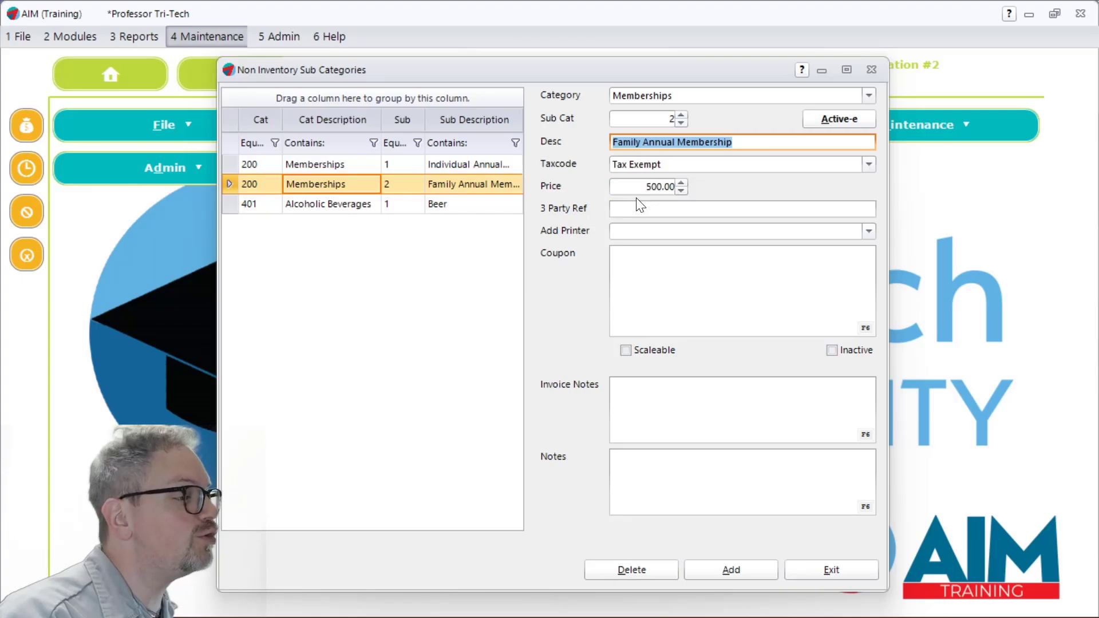
left_click(661, 188)
left_click(446, 166)
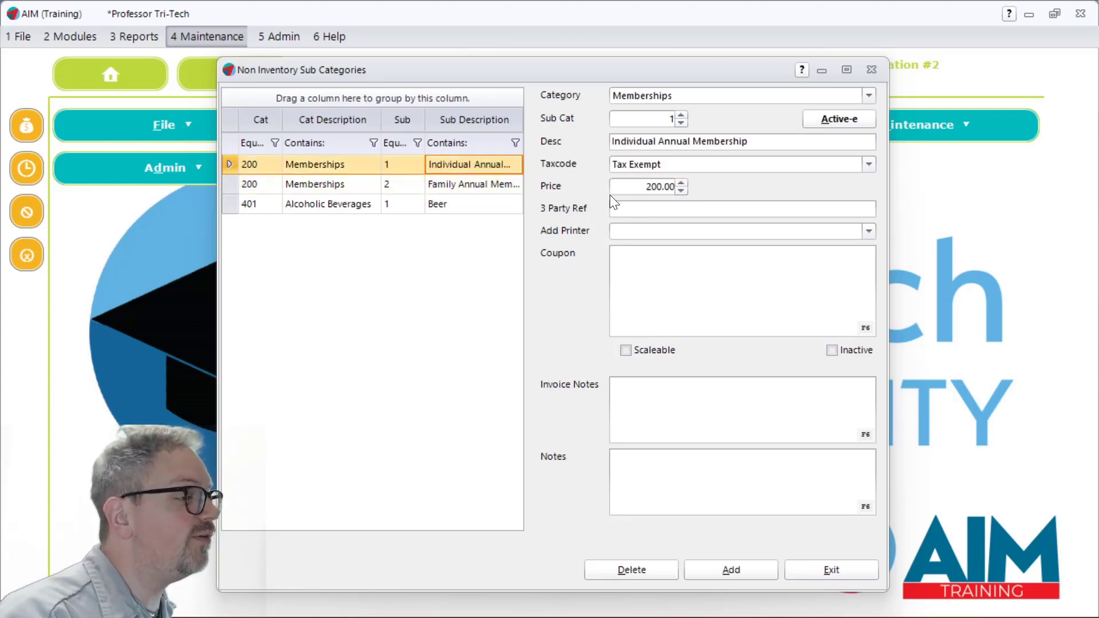
left_click(694, 208)
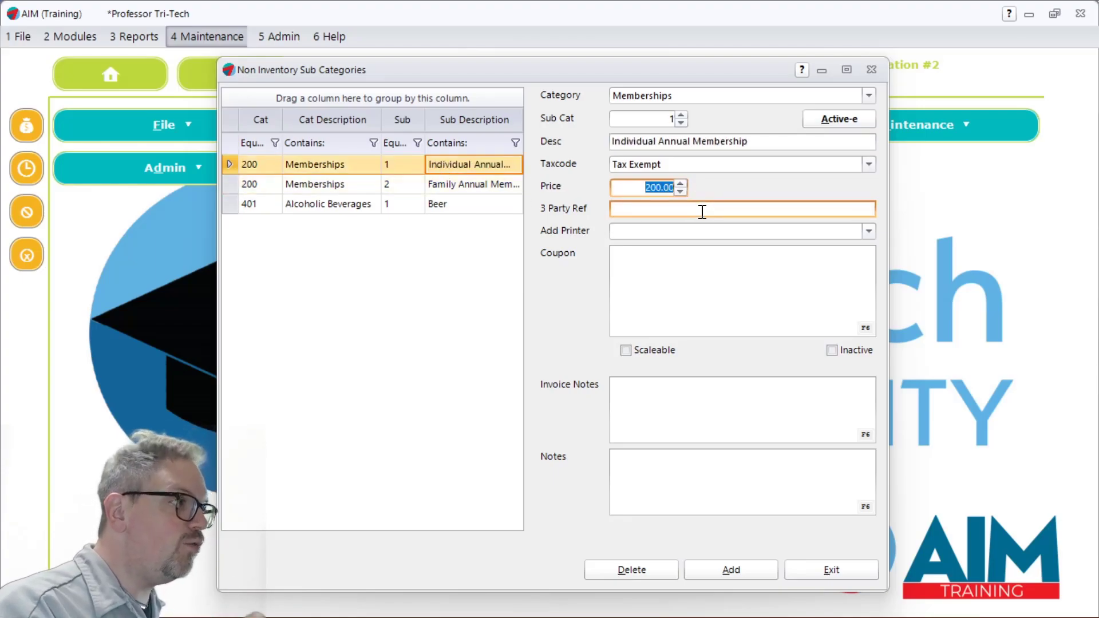
Examine the Active-e record of the Individual Annual Membership subcategory, including its web categories and description fields, and close it
left_click(832, 121)
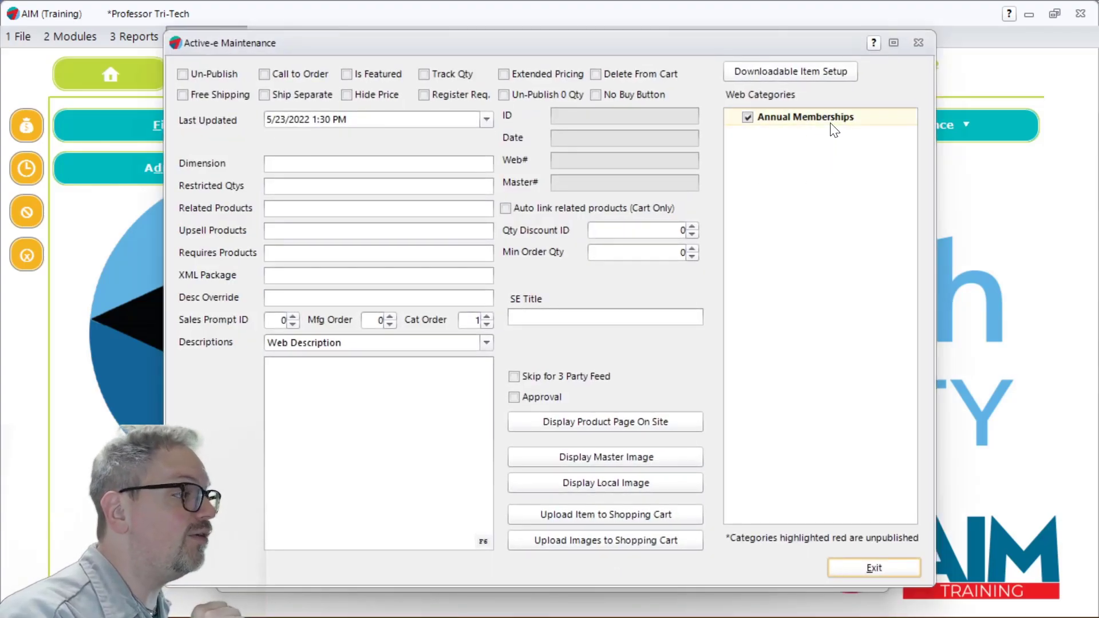
left_click(486, 416)
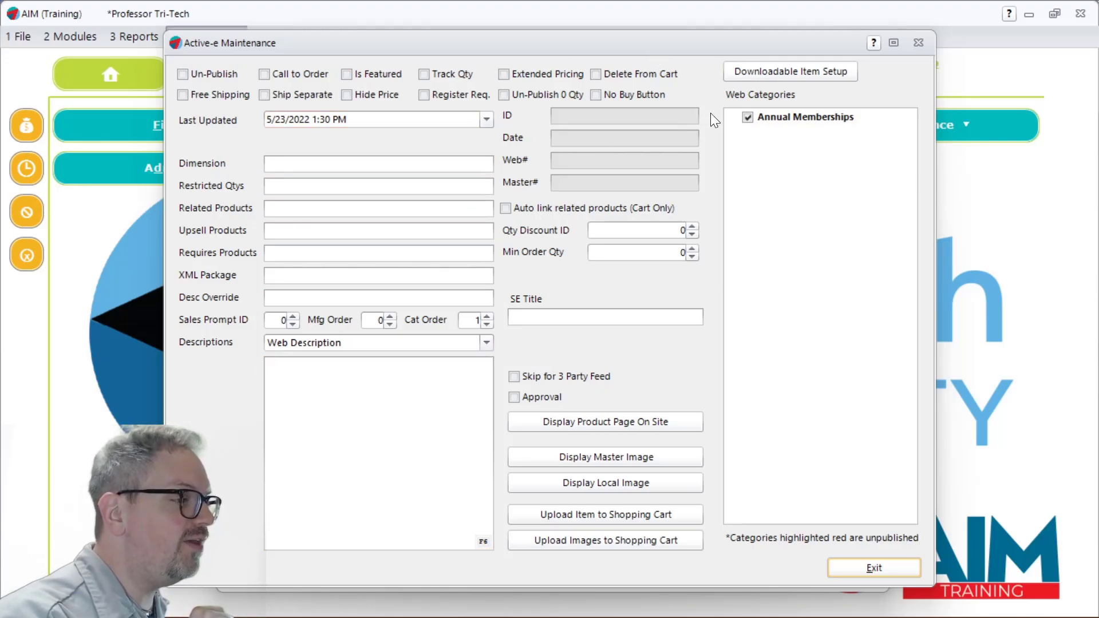
left_click_drag(612, 47, 653, 268)
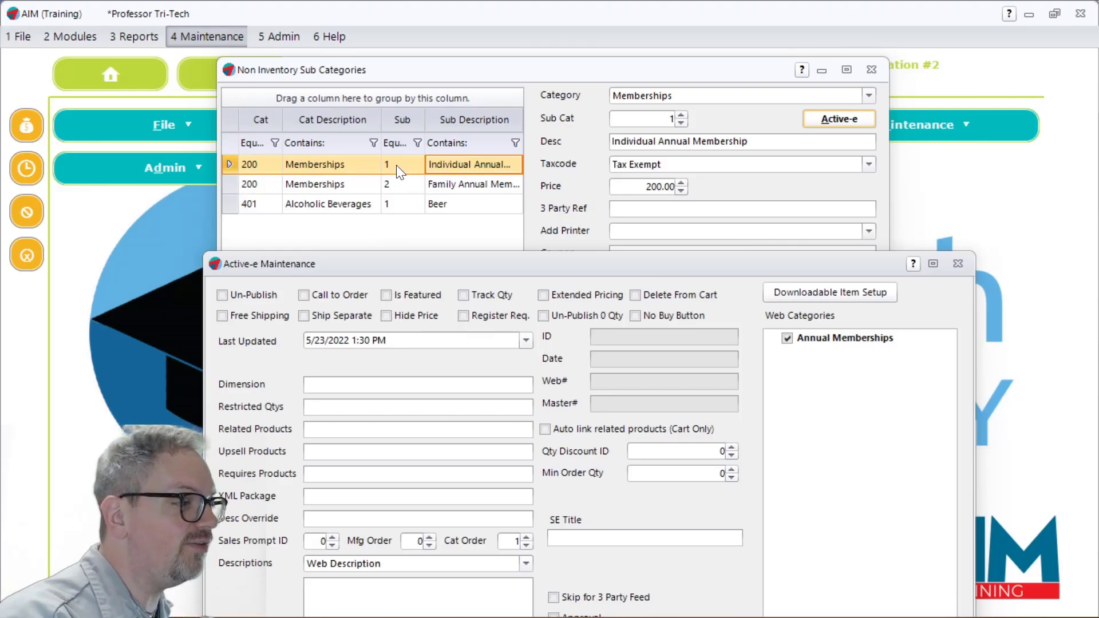
left_click_drag(620, 264, 602, 56)
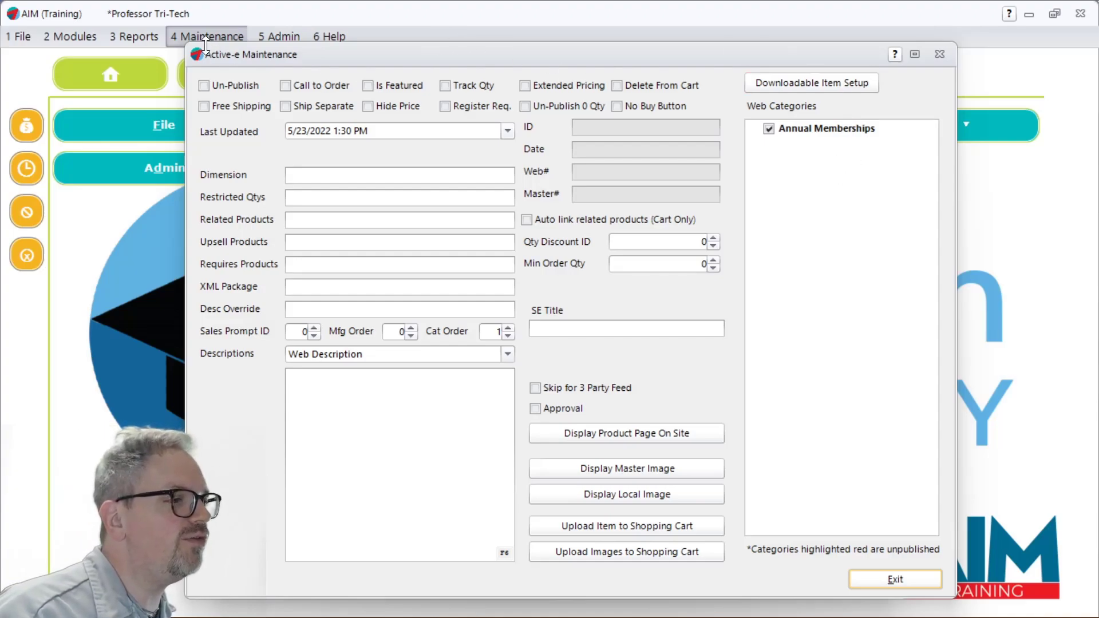
left_click_drag(238, 54, 203, 186)
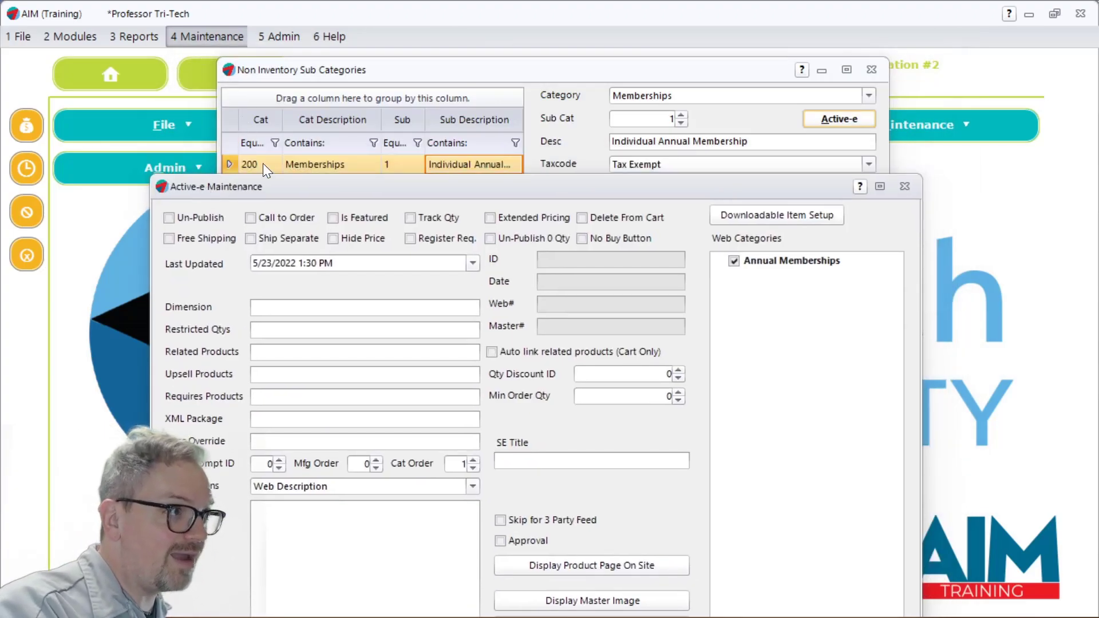
left_click_drag(452, 184, 490, 58)
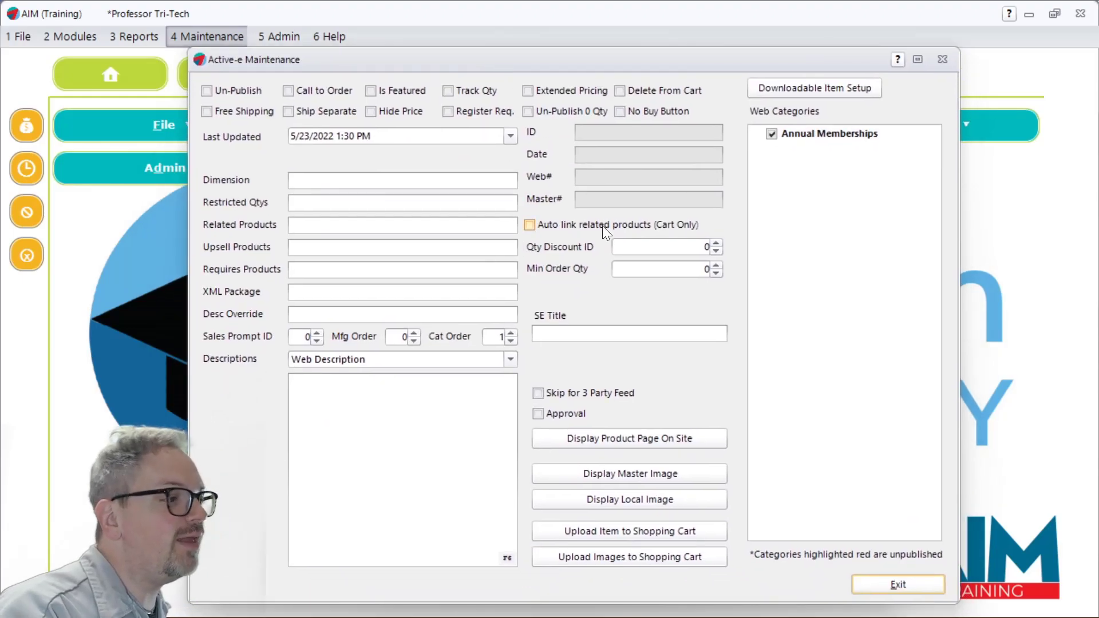
left_click_drag(360, 59, 360, 68)
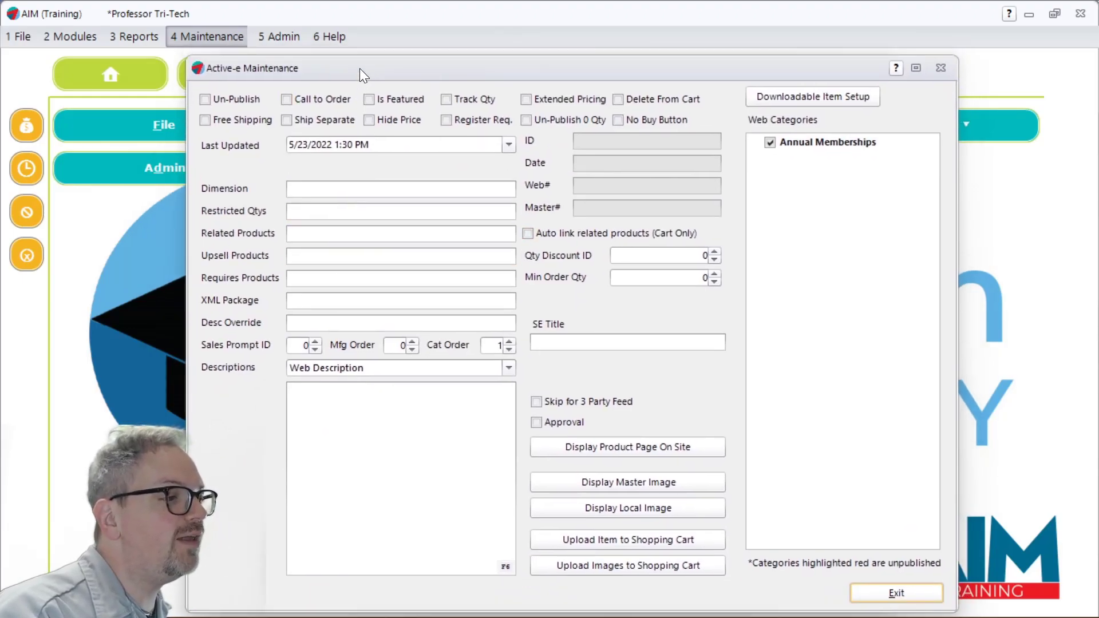
left_click(369, 188)
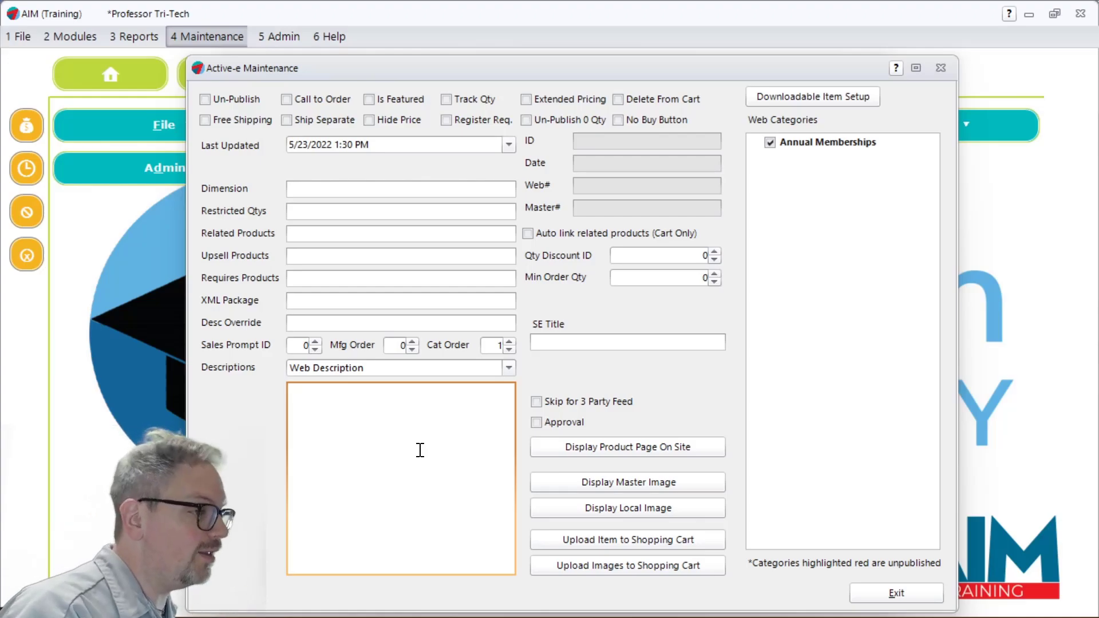
left_click_drag(491, 68, 537, 170)
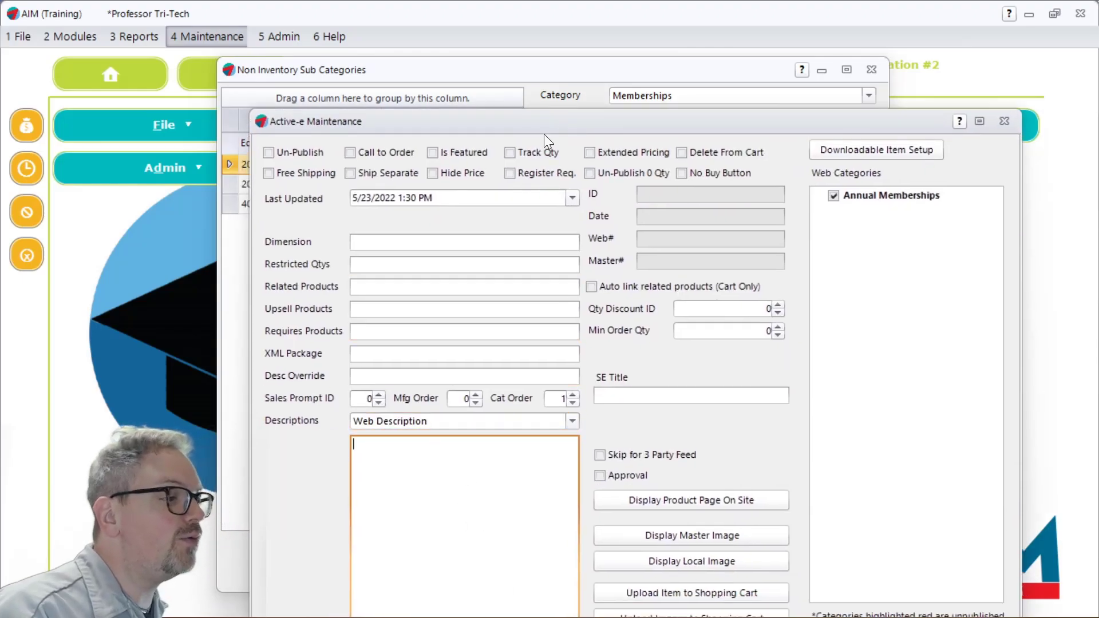
left_click_drag(544, 132, 530, 89)
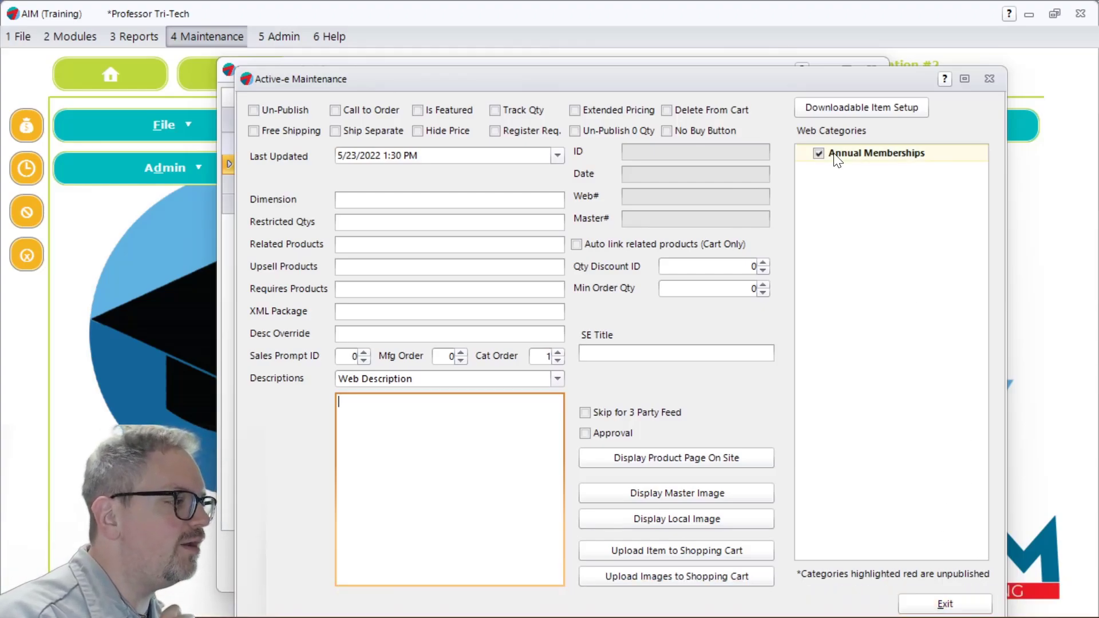
left_click(970, 600)
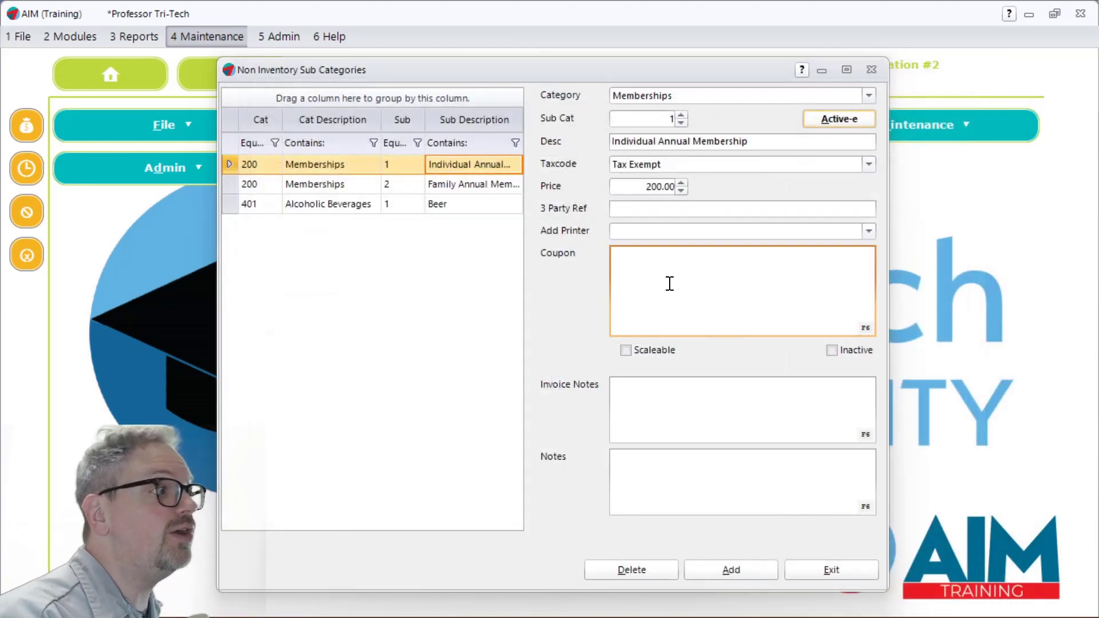
Open the Active-e Setup for E-Commerce & API and display the General 2 settings for updating the shopping cart
left_click(221, 36)
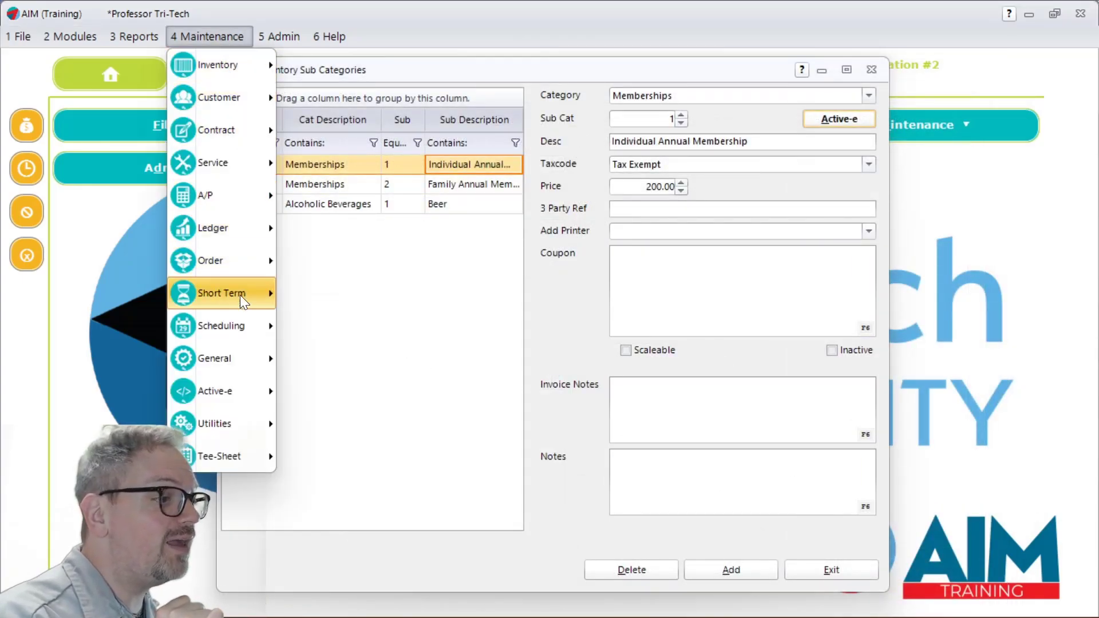
mouse_move(233, 408)
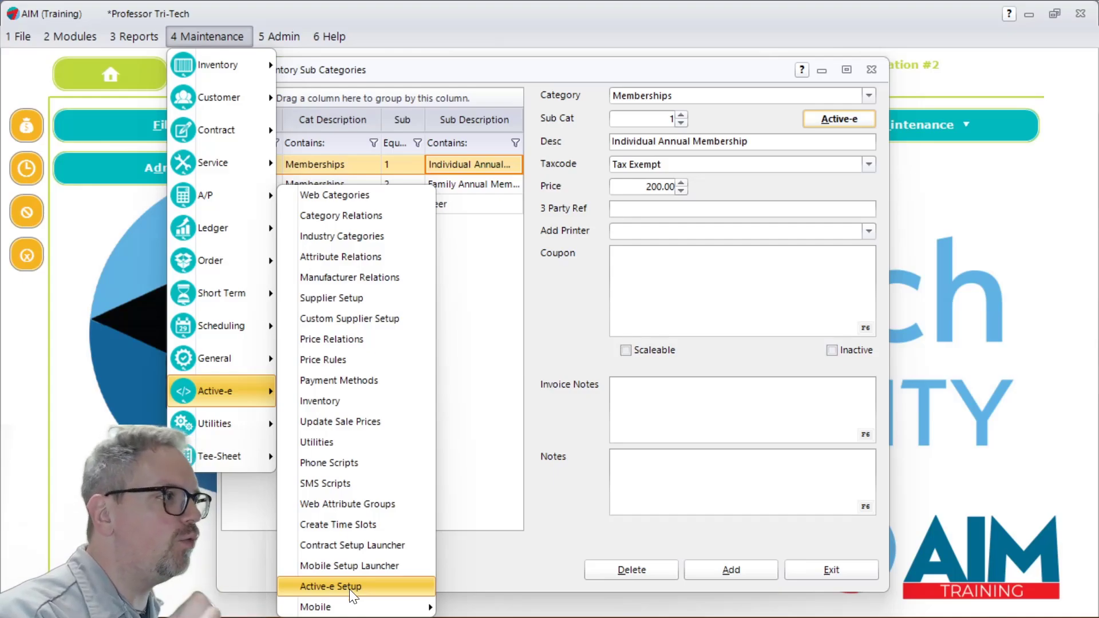
left_click(350, 588)
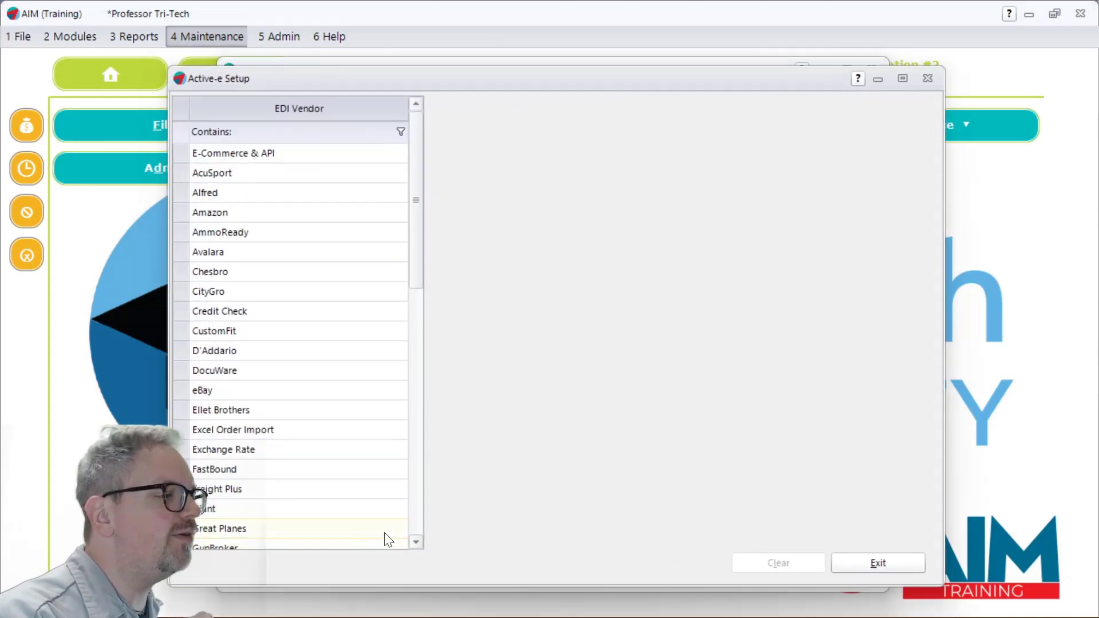
left_click(226, 157)
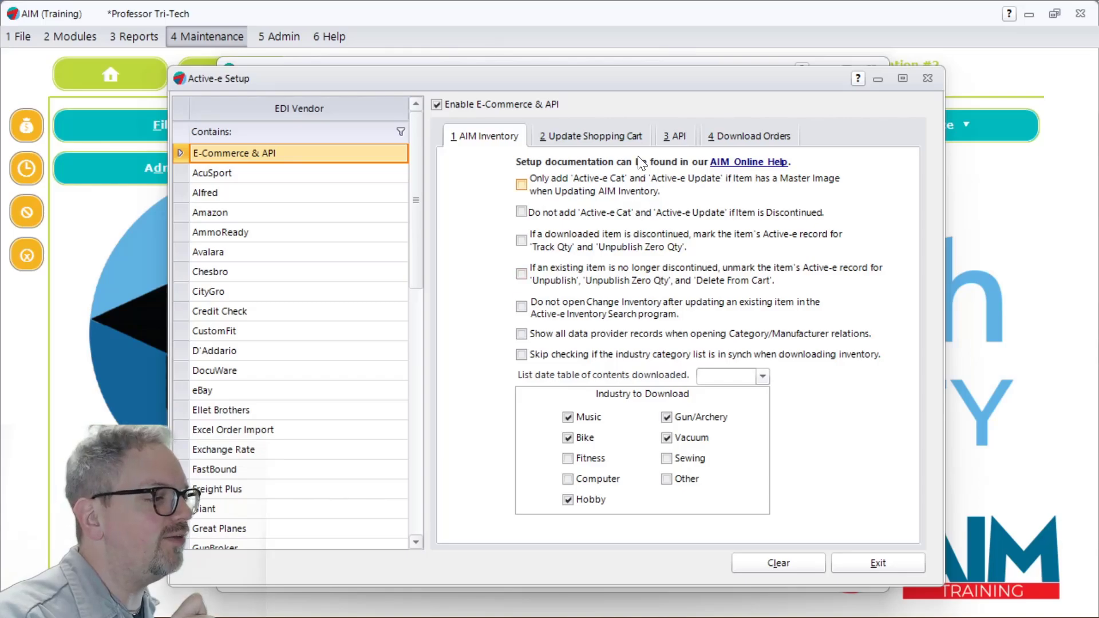
left_click(593, 138)
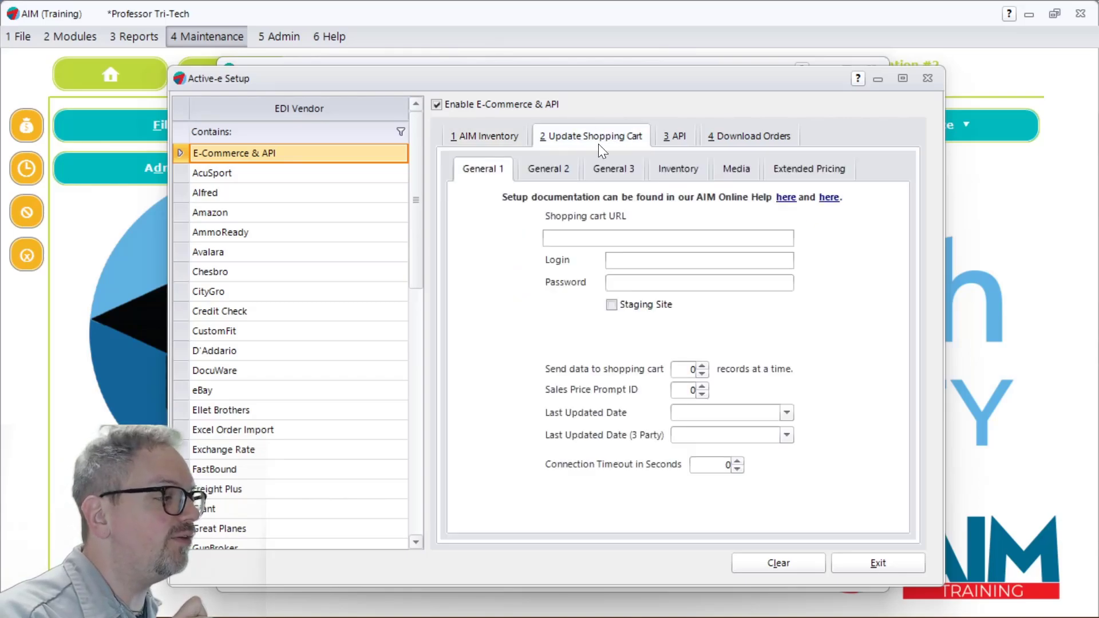
left_click(547, 175)
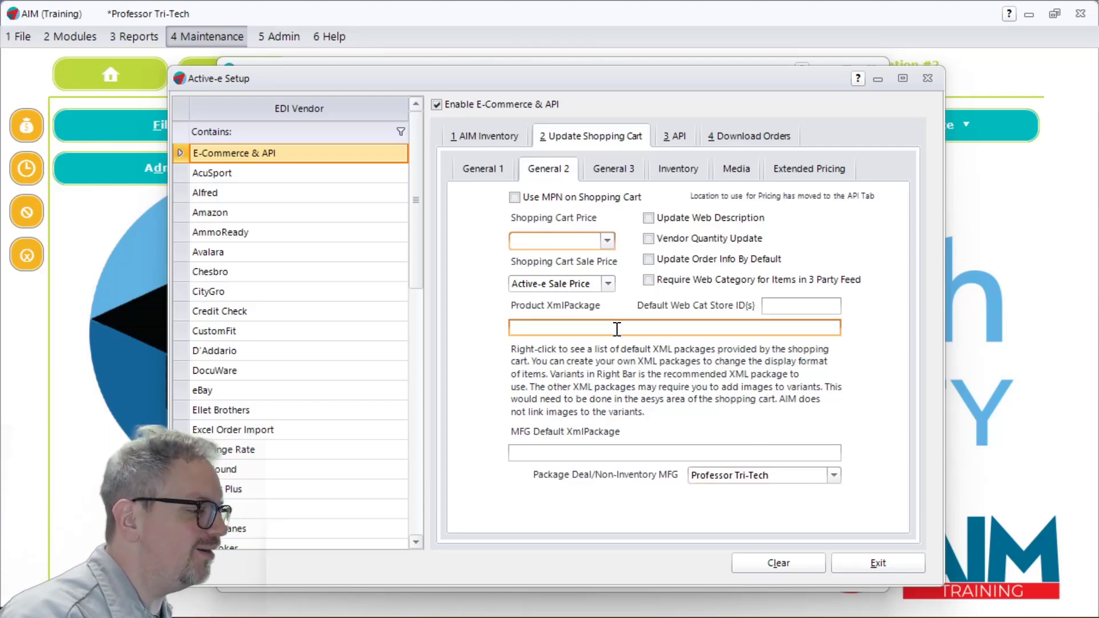
Examine the manufacturer choices for Package Deal/Non-Inventory MFG and the blank form for adding a manufacturer, cancelling without adding one
left_click(835, 475)
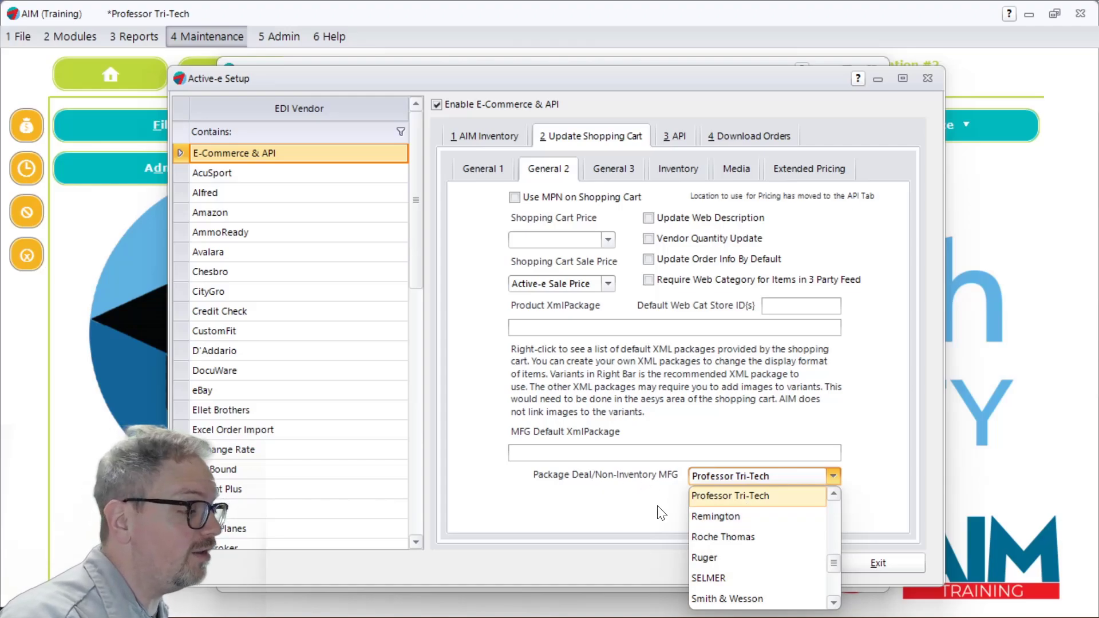
left_click(688, 479)
right_click(733, 480)
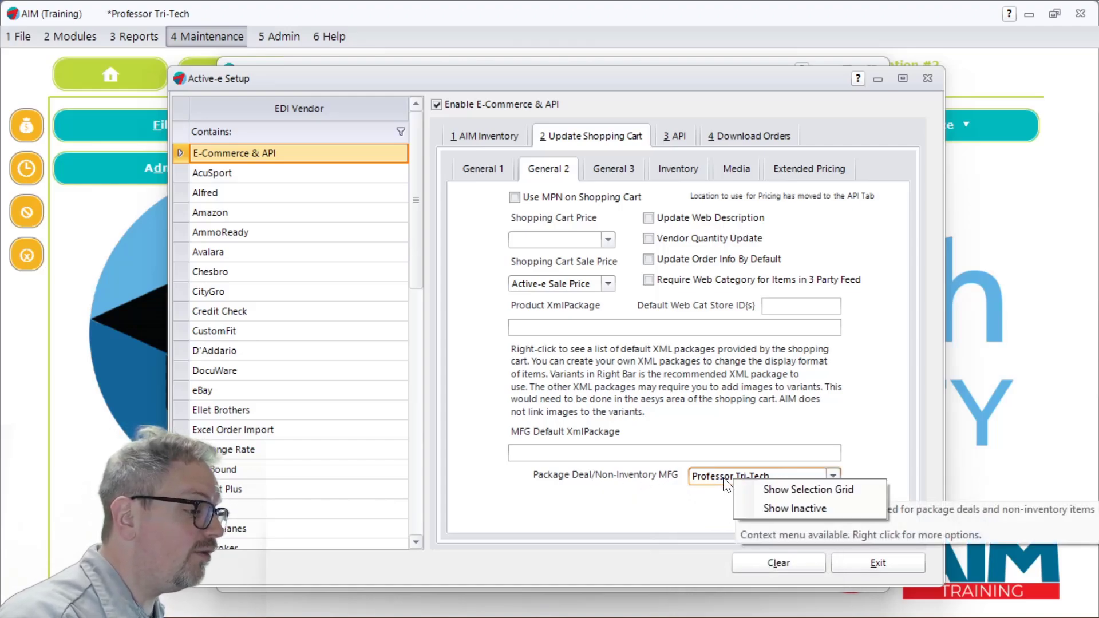
left_click(755, 492)
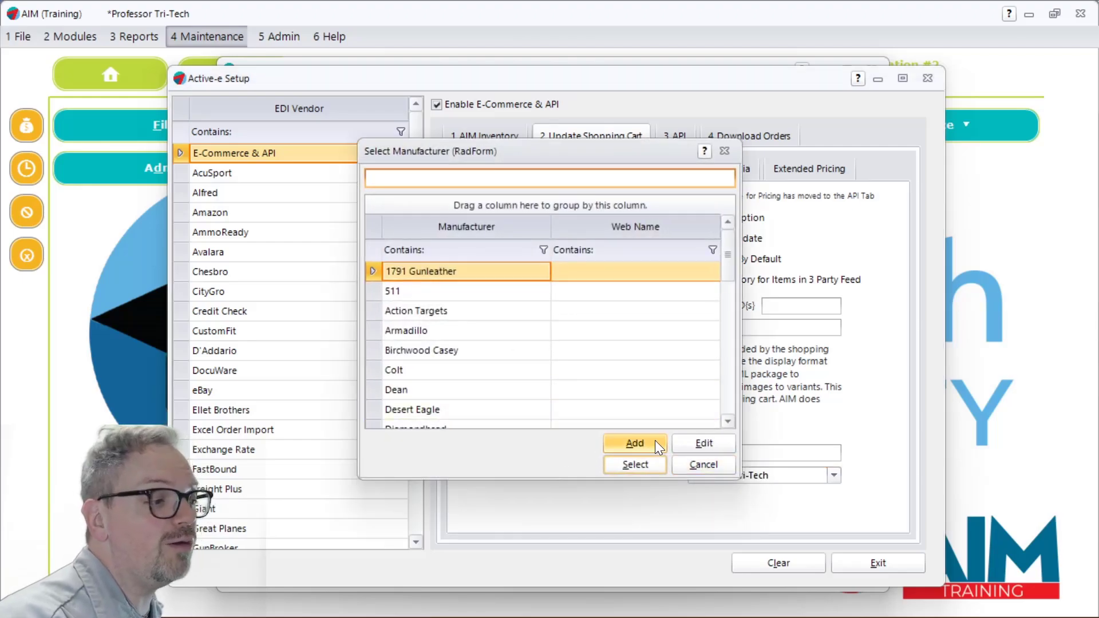
left_click(635, 443)
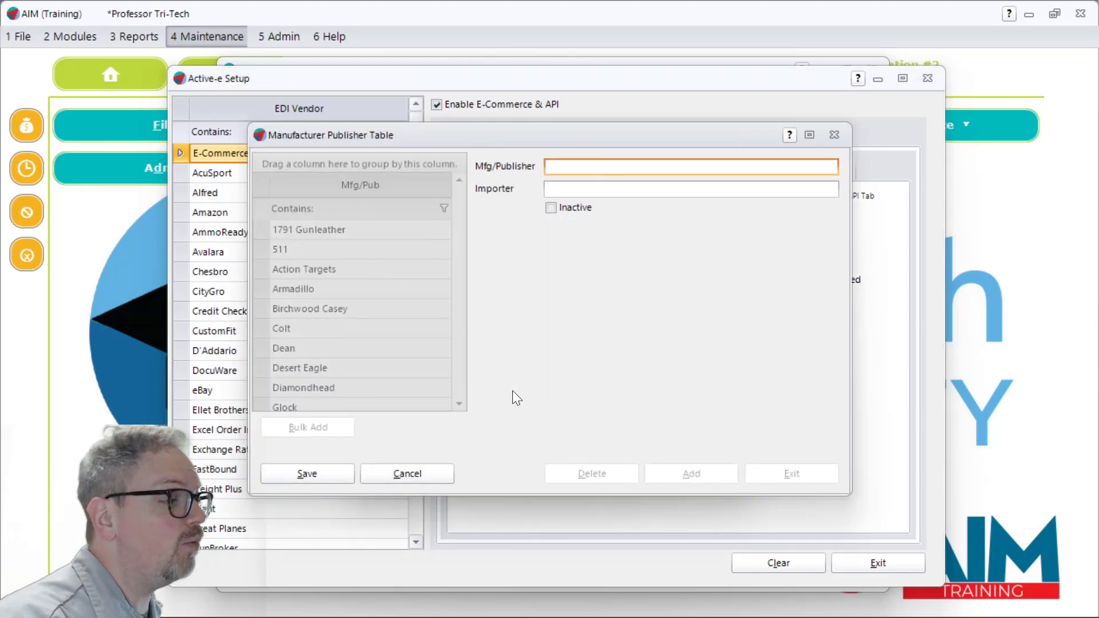
left_click(432, 469)
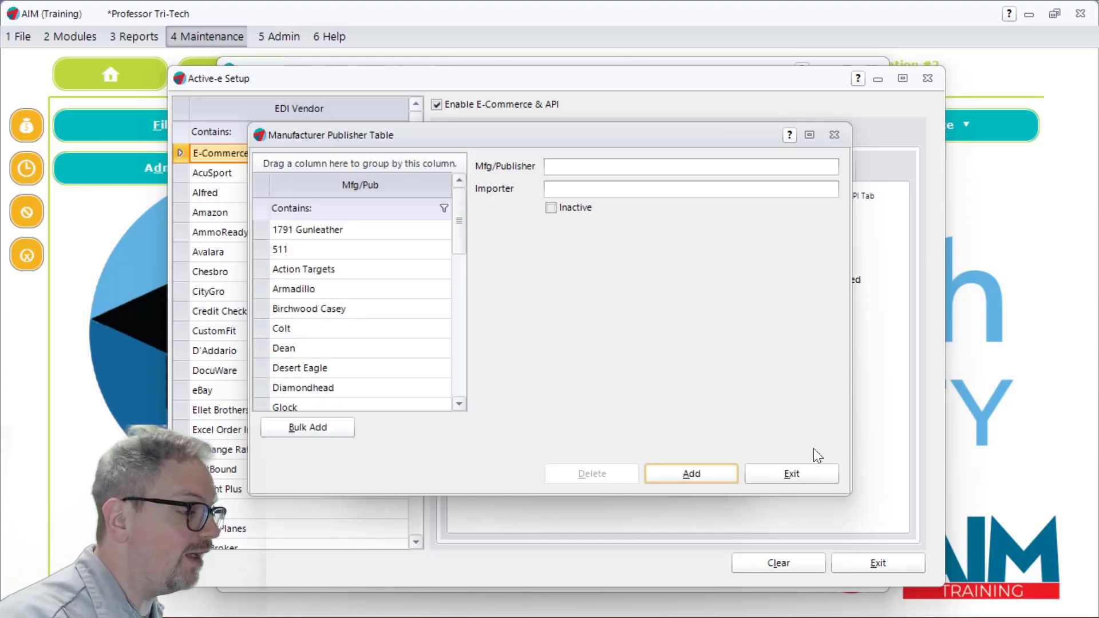
left_click(807, 473)
left_click(707, 469)
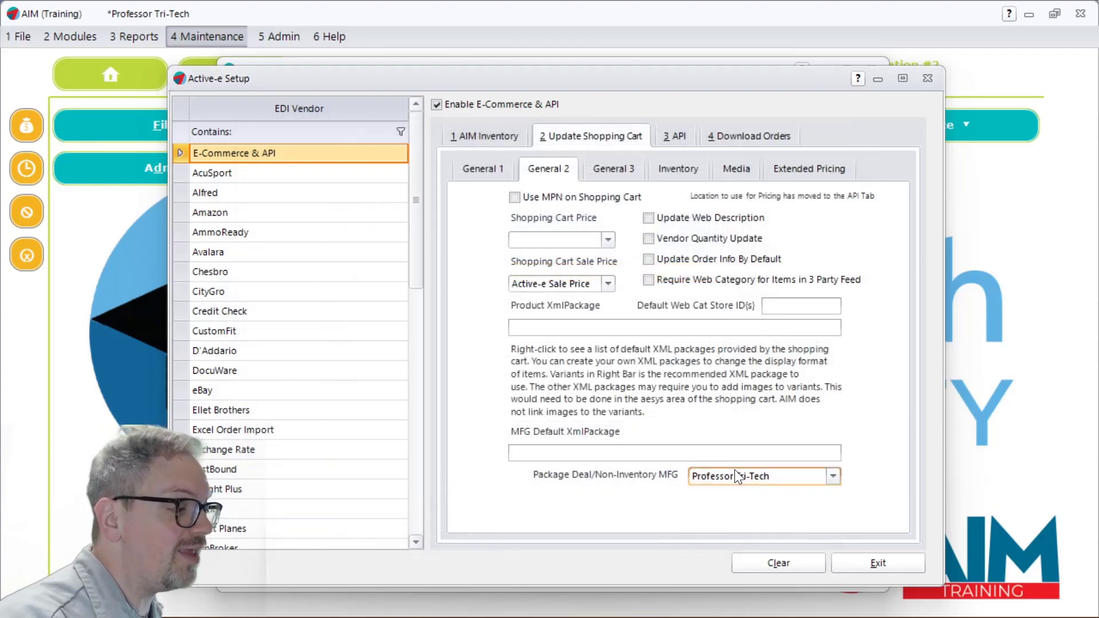
left_click(797, 481)
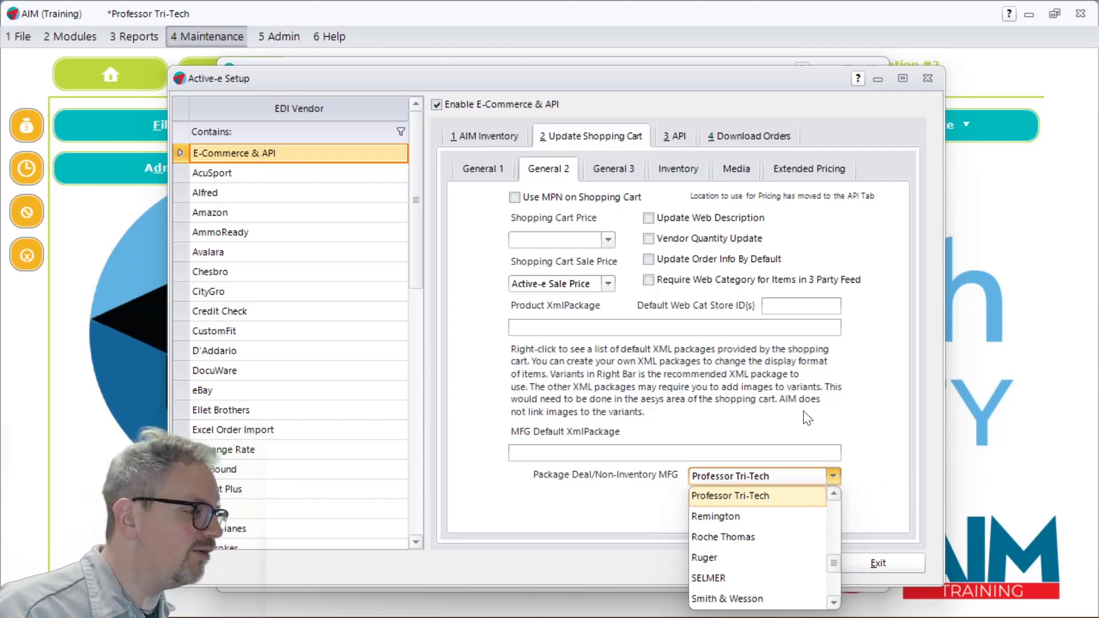
left_click(861, 414)
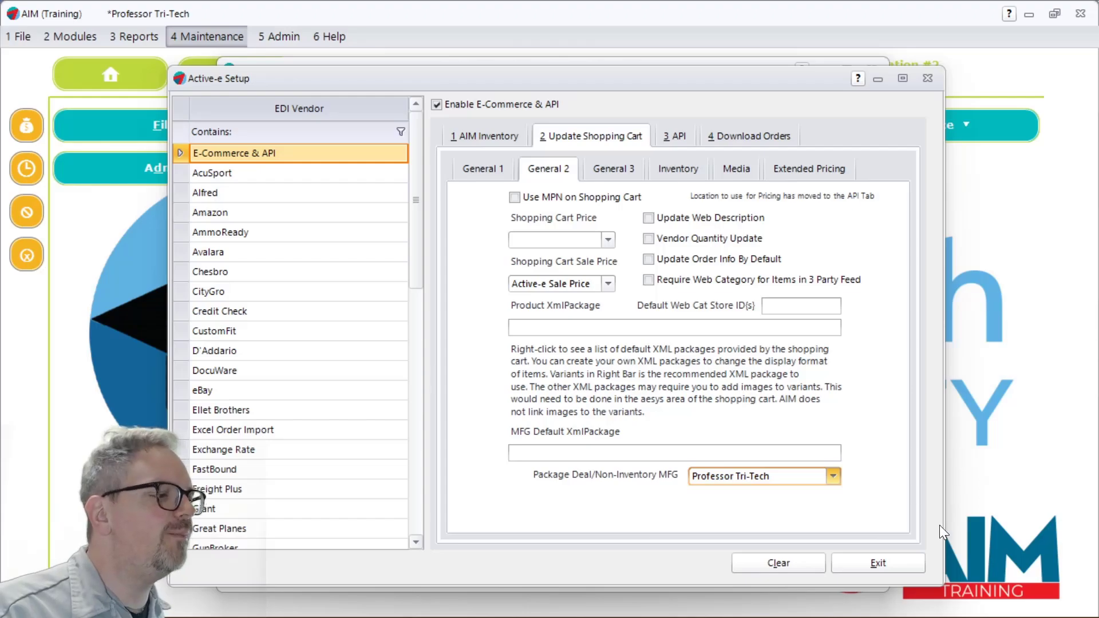
Close the Active-e Setup, examine the Active-e module's commands around Import E-Commerce Orders, and close the Non Inventory Sub Categories window
left_click(885, 561)
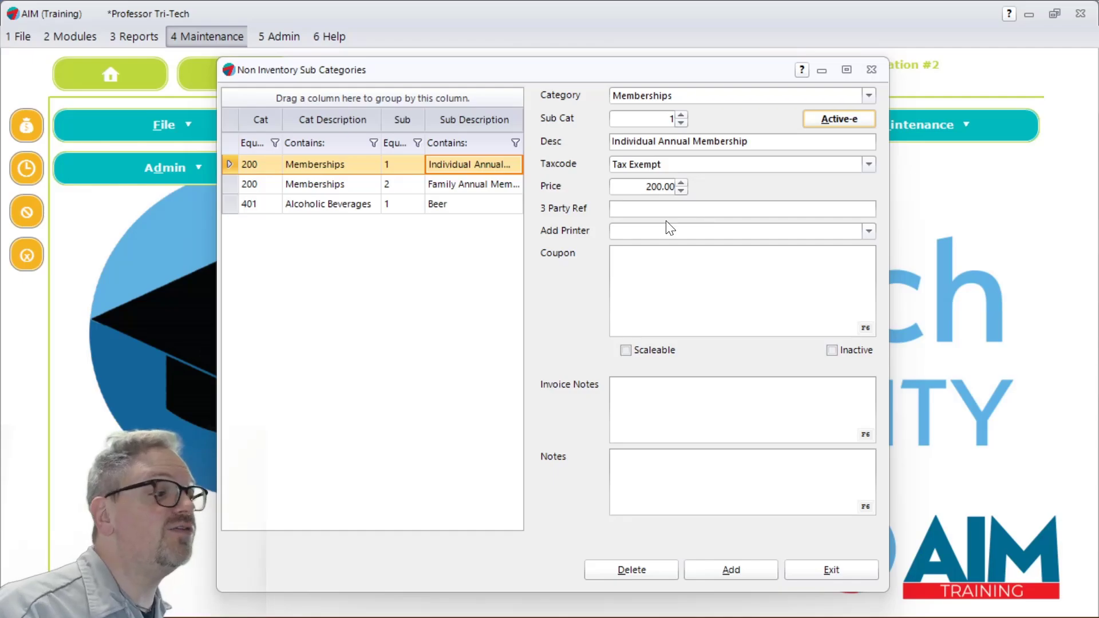
left_click(640, 191)
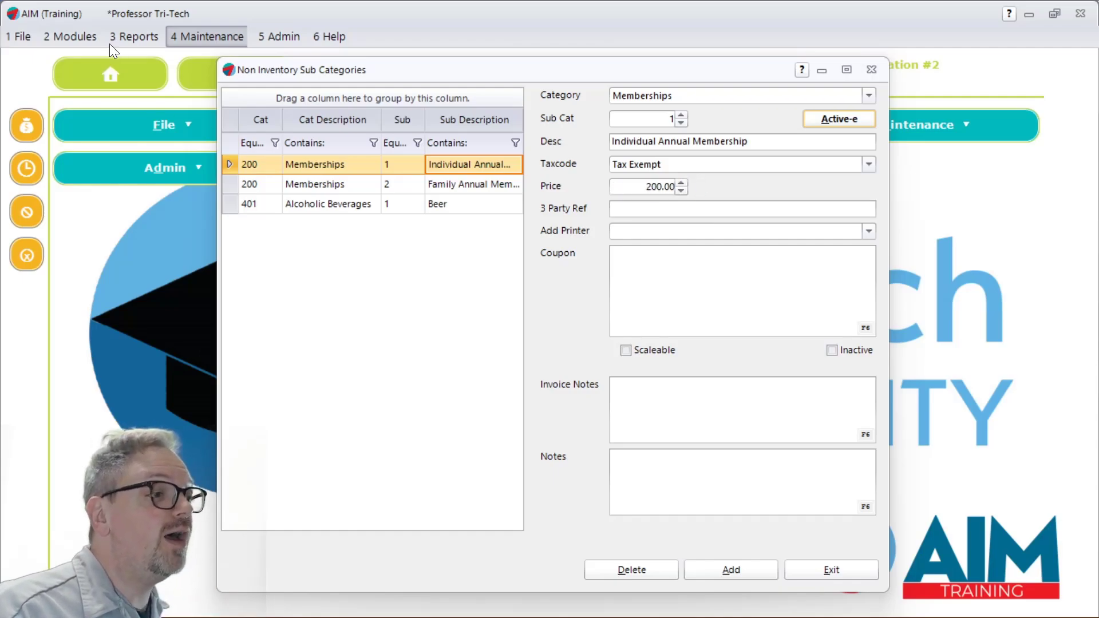
left_click(88, 38)
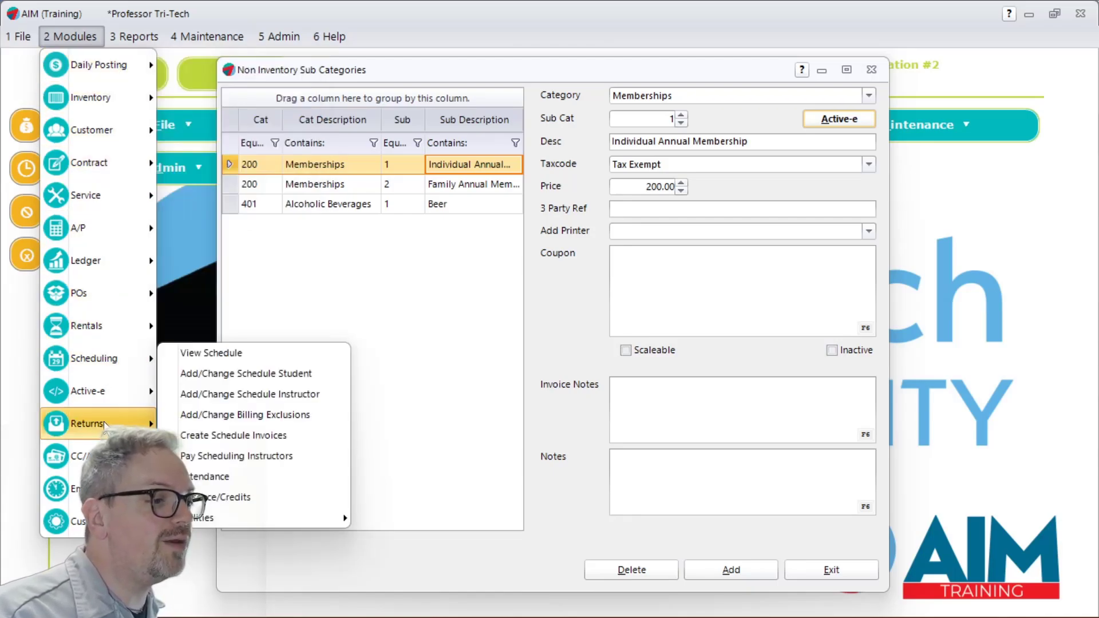
mouse_move(97, 391)
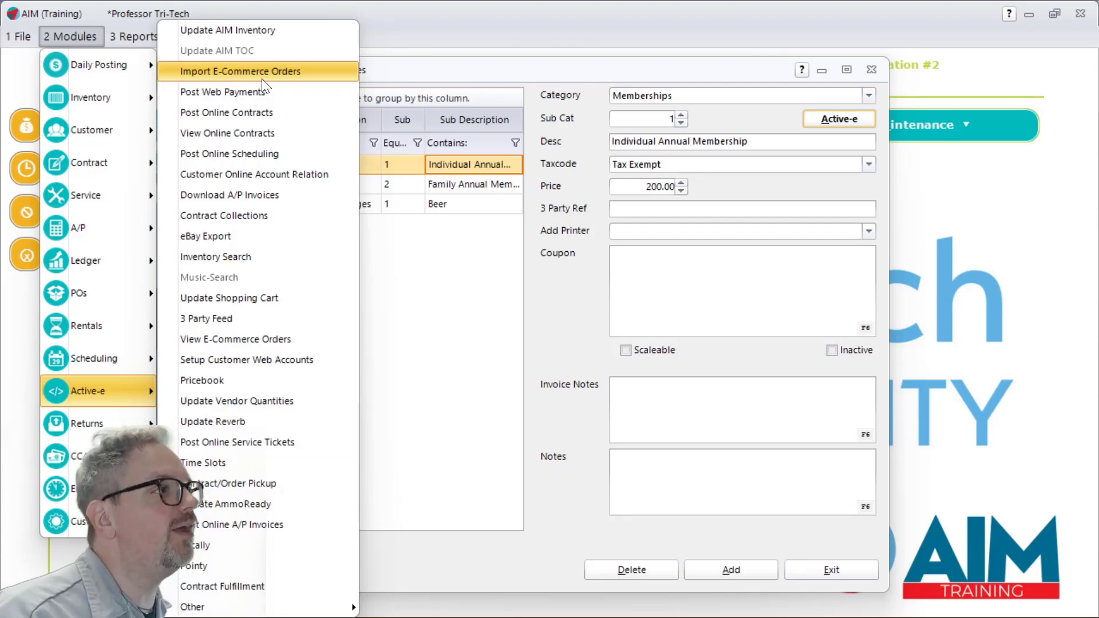
left_click(523, 58)
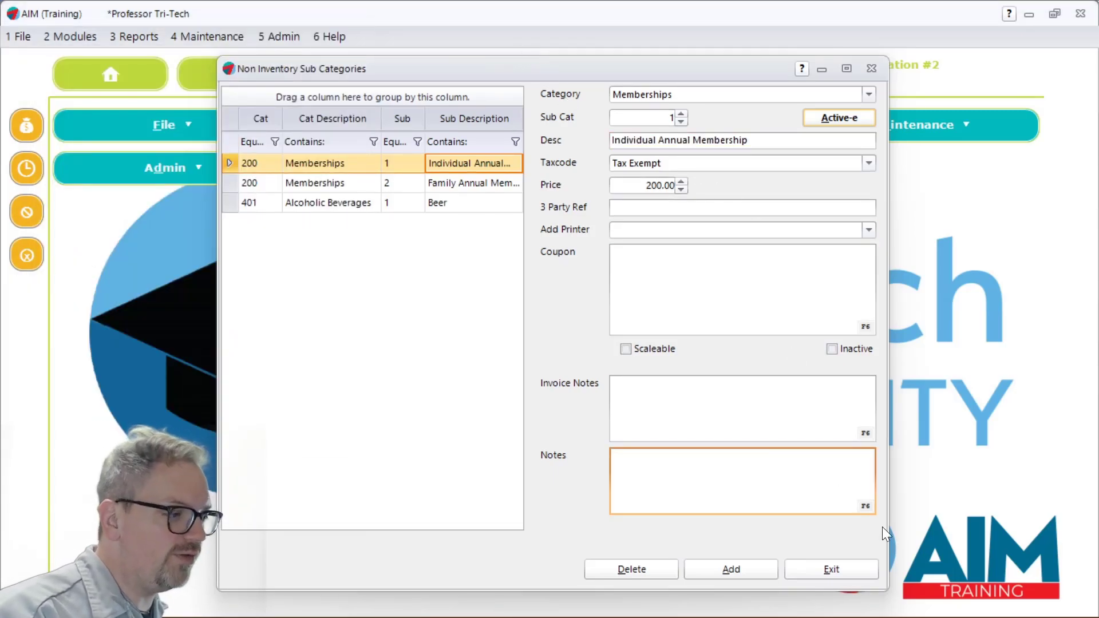
left_click(833, 574)
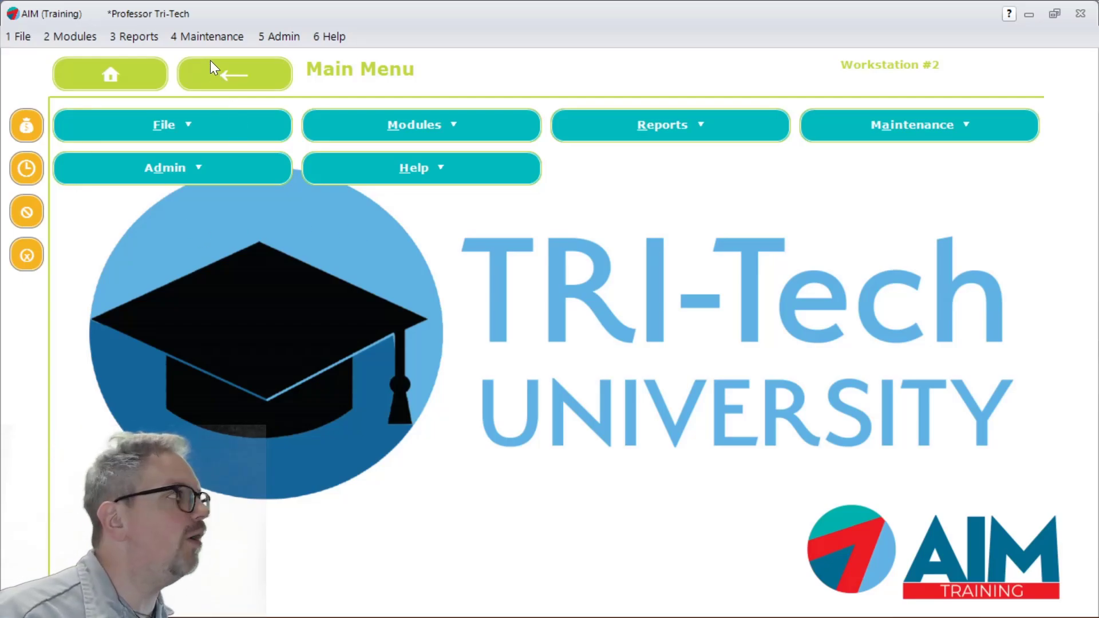
Open the Active-e Contract Setup Launcher and add a contract district named NA, closing the district setup
left_click(194, 39)
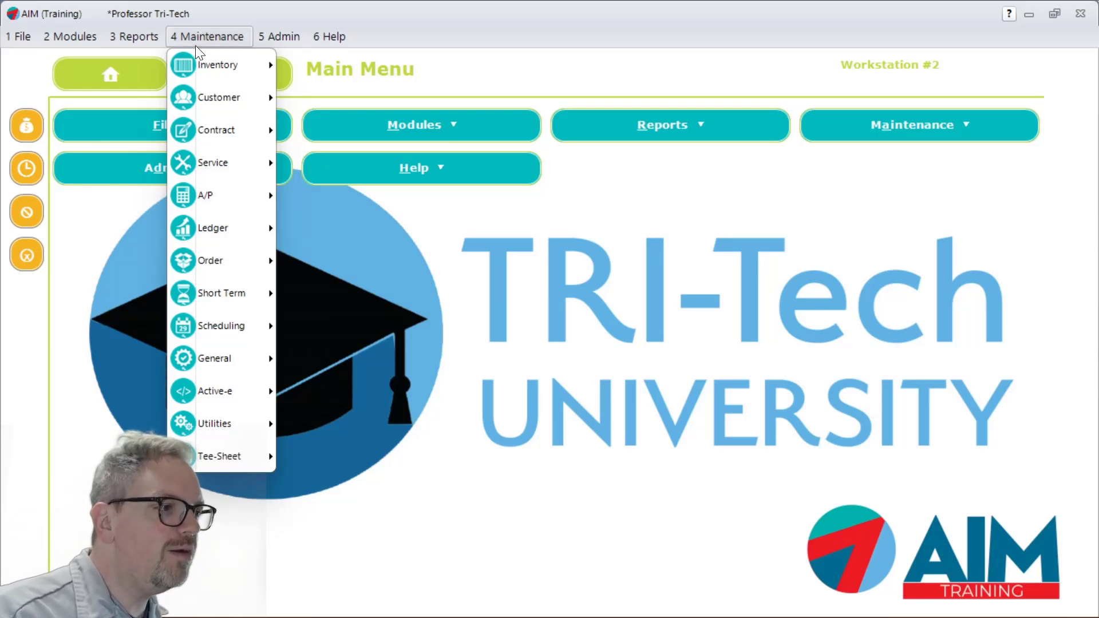
mouse_move(258, 373)
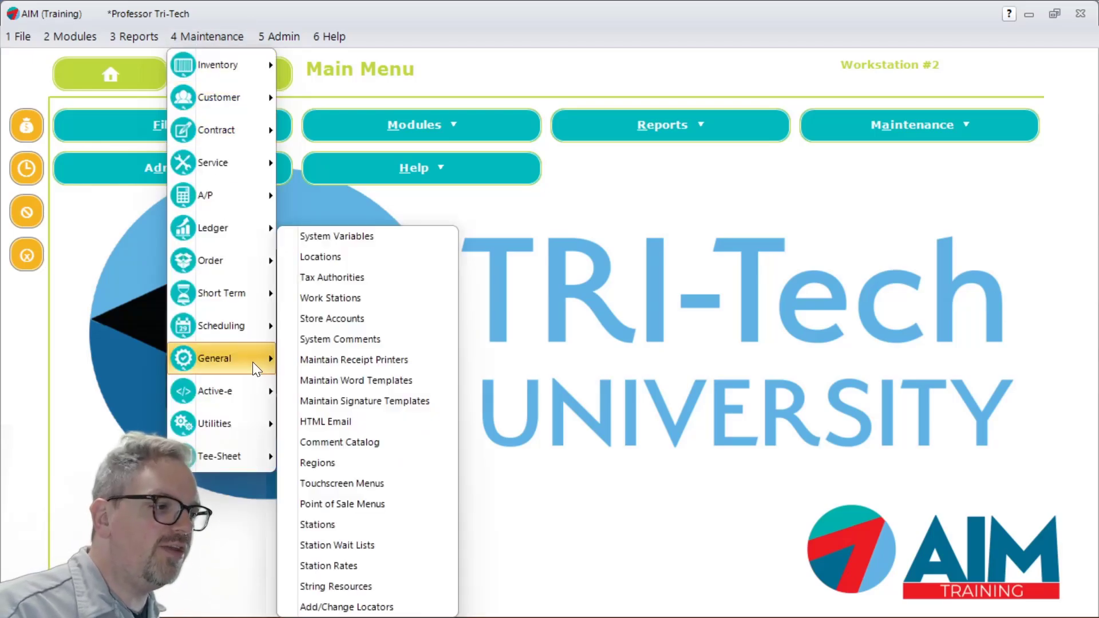
mouse_move(253, 393)
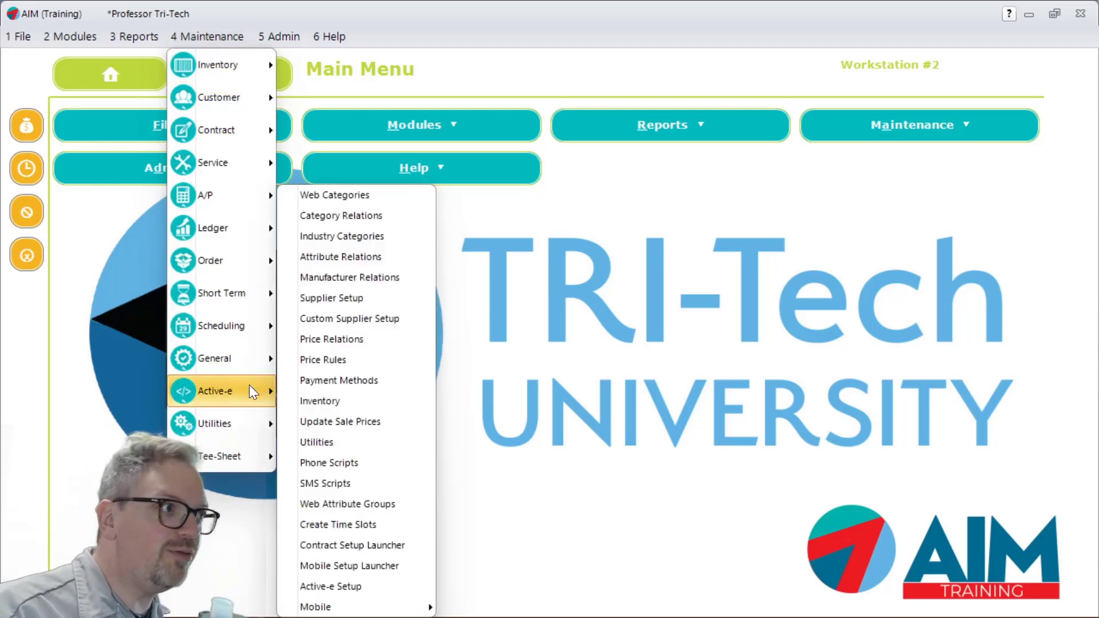
left_click(347, 538)
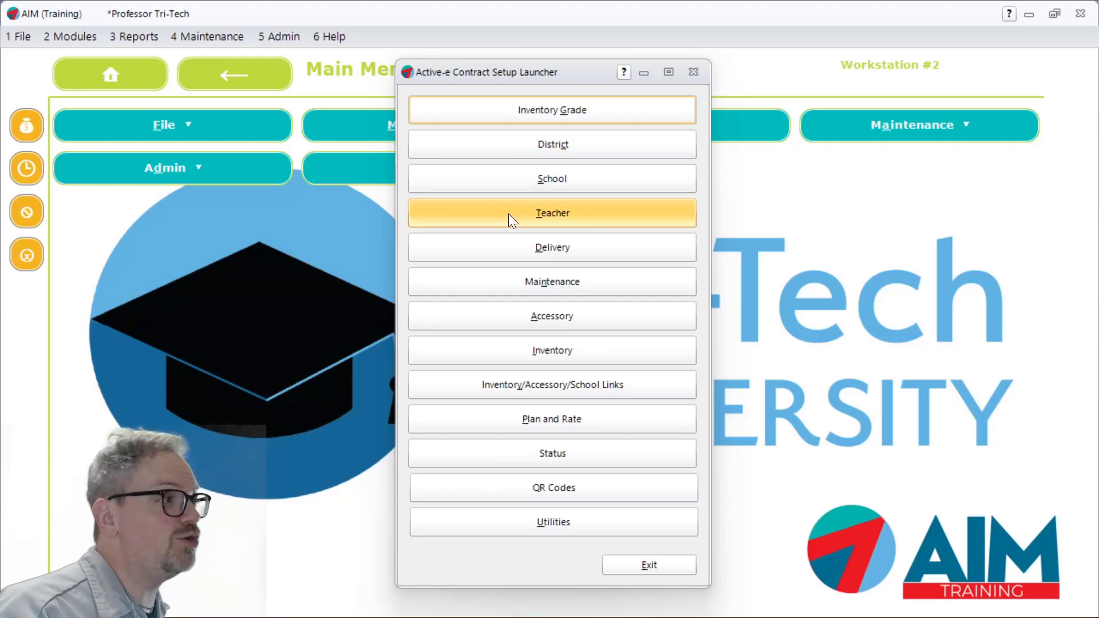
left_click(527, 144)
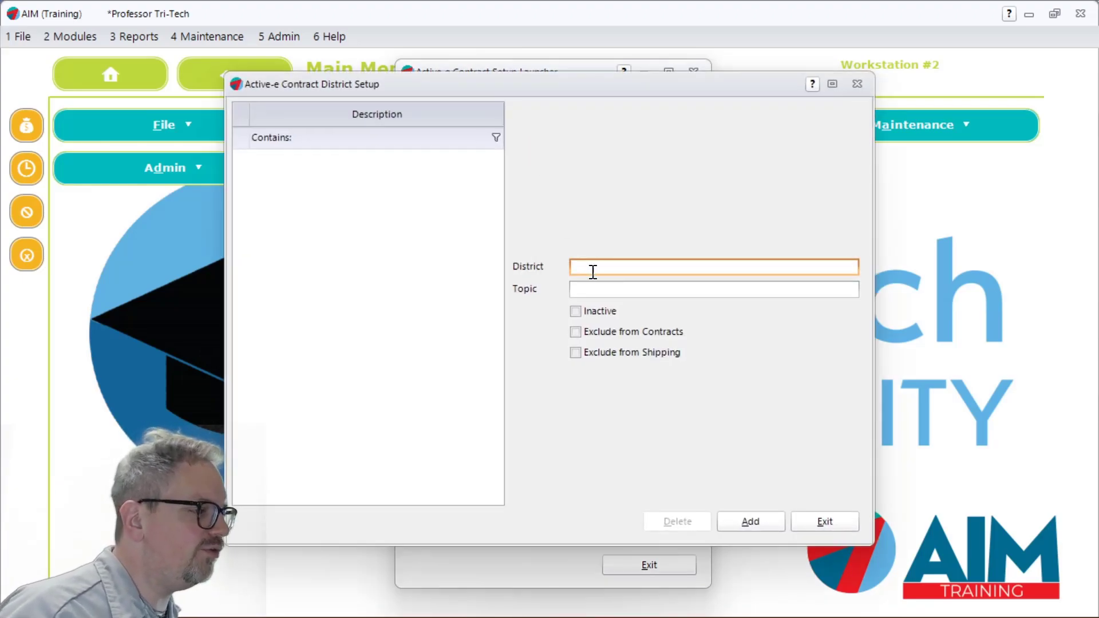
type("N")
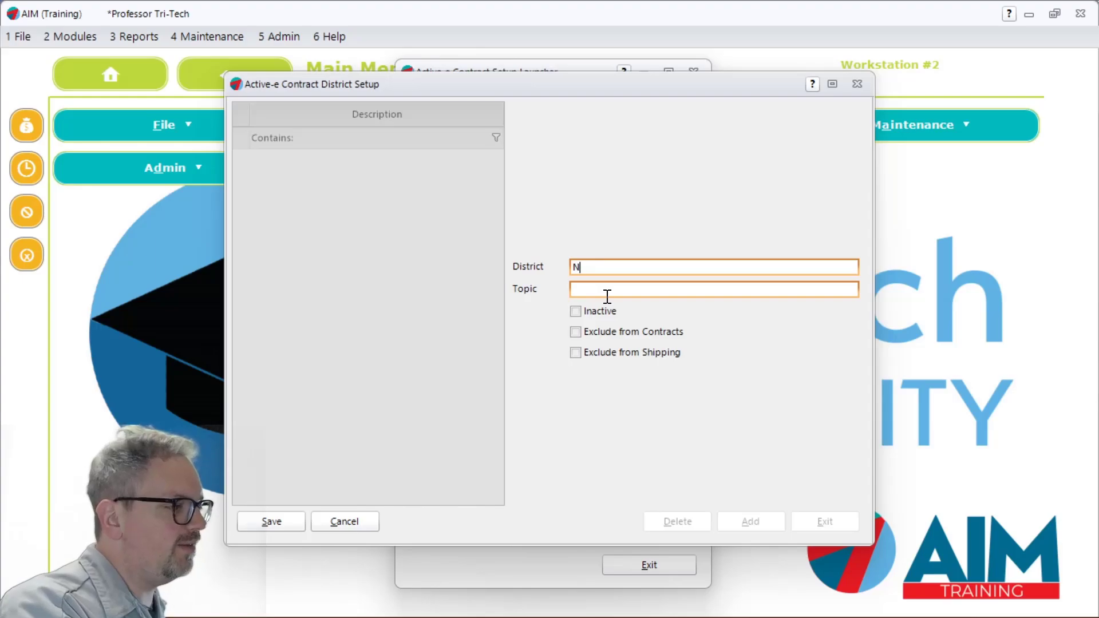
type("A")
left_click(287, 527)
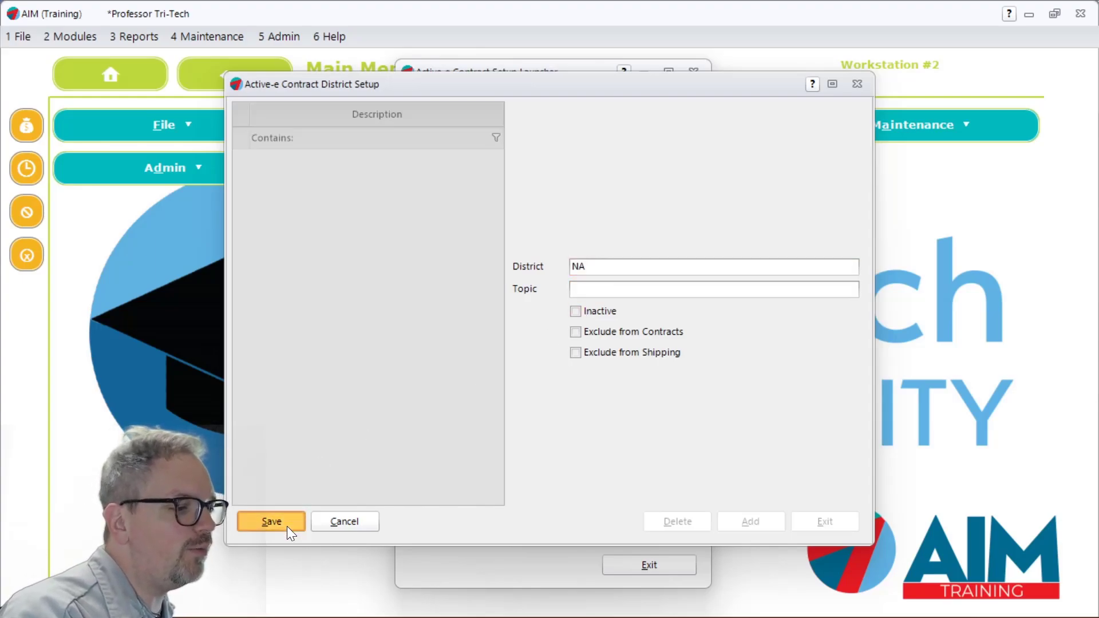
left_click(806, 526)
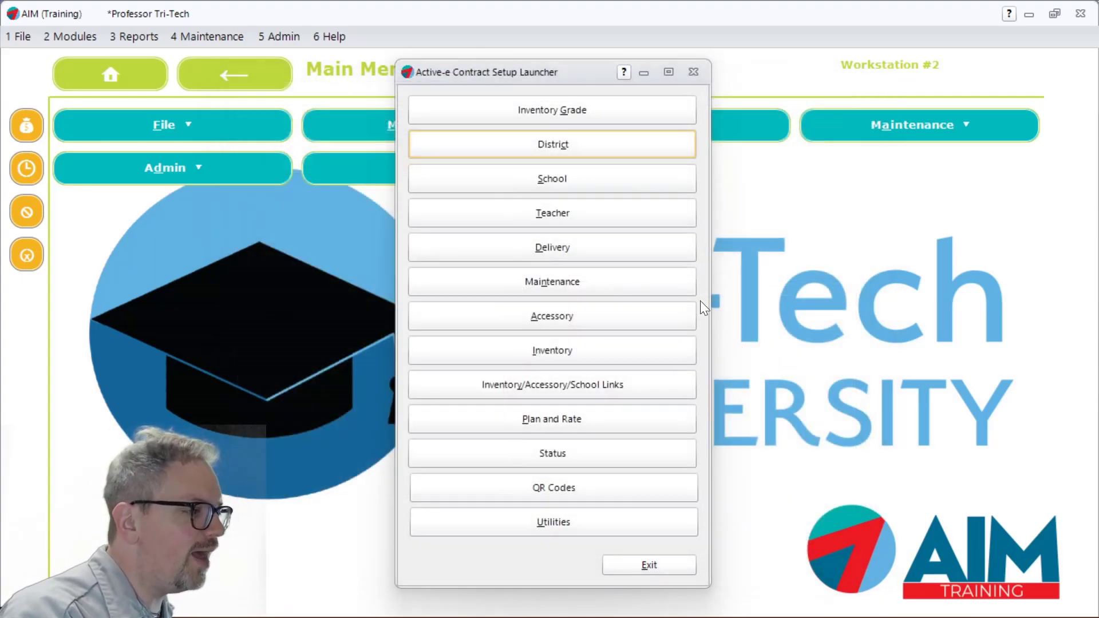
Add a contract school named NA assigned to district NA, save it and close the school setup
left_click(588, 183)
type("NA")
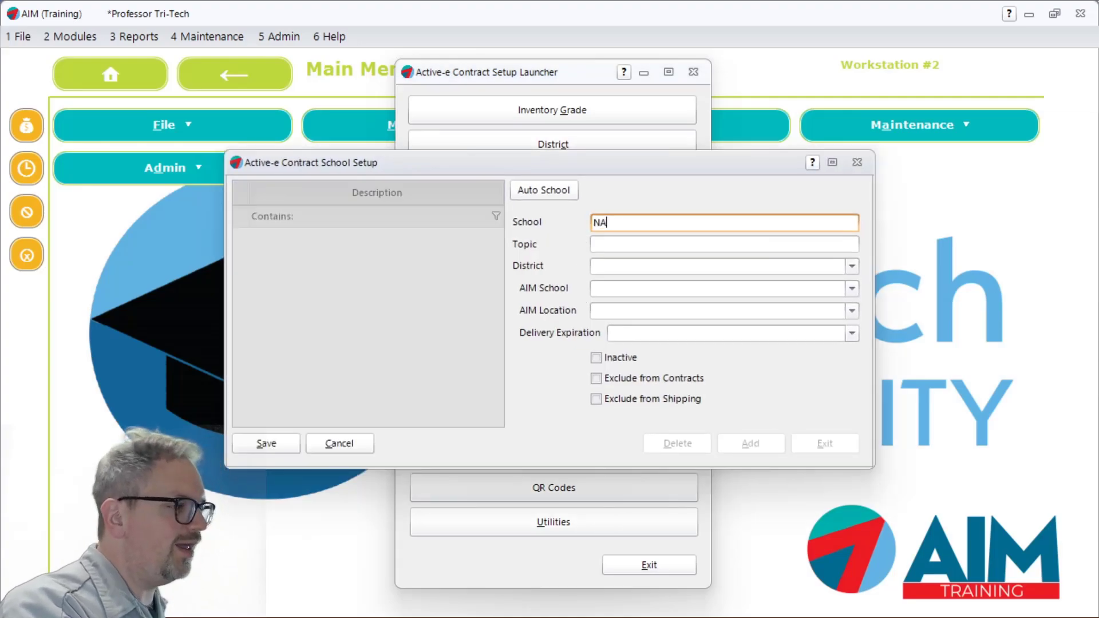
left_click(665, 269)
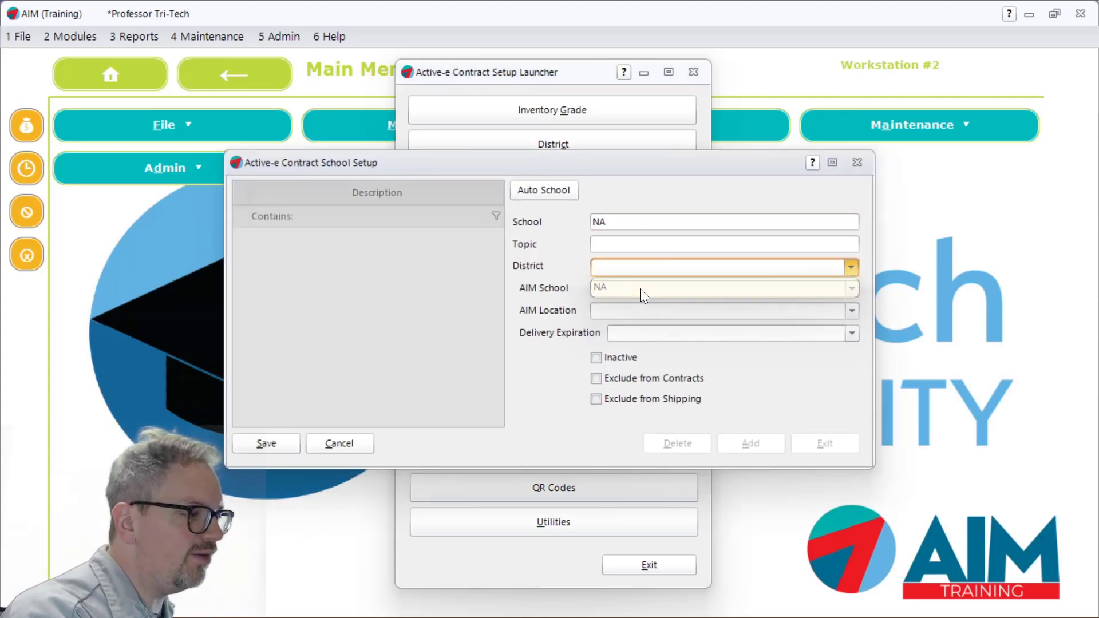
type("NA")
left_click(298, 445)
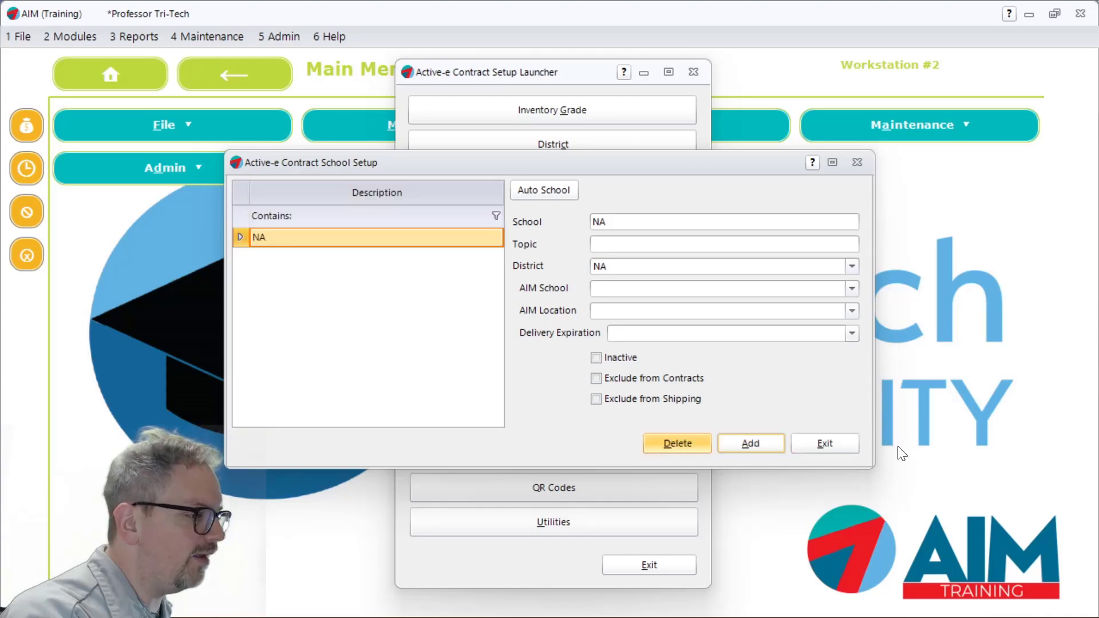
left_click(840, 445)
Add a contract teacher named NA under school NA, save it and close the teacher setup
left_click(602, 219)
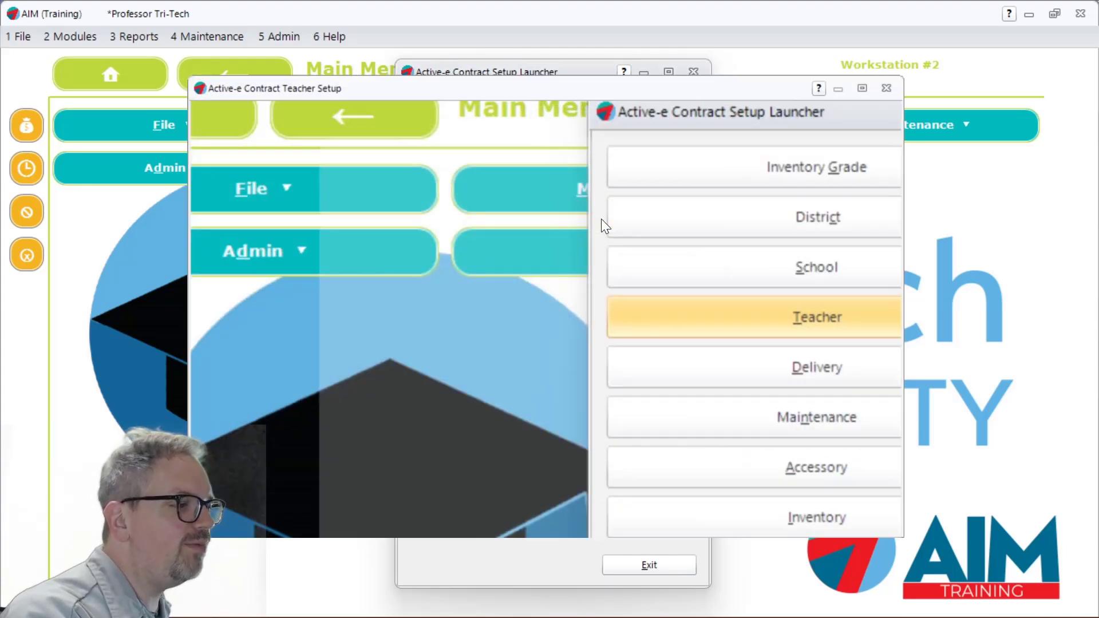
type("NA")
key("Tab")
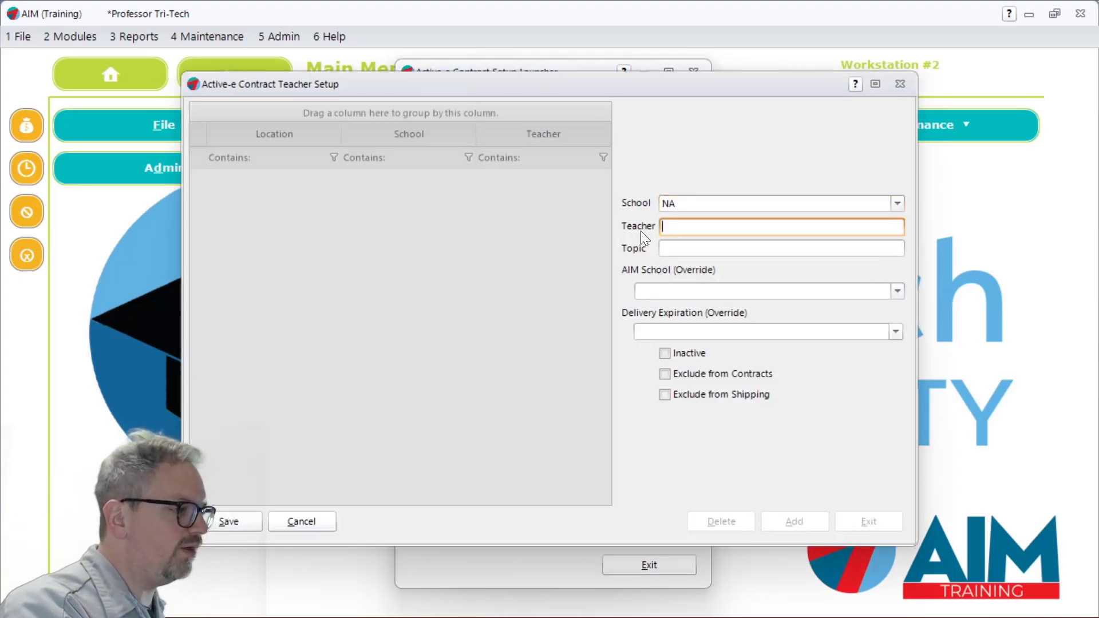
type("NA")
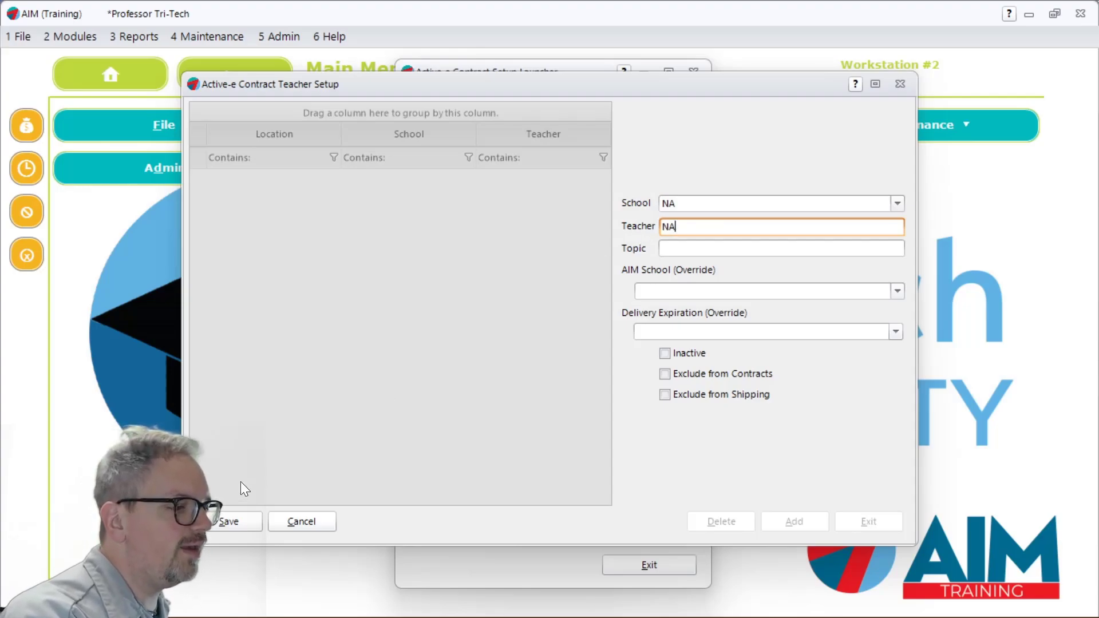
left_click(231, 520)
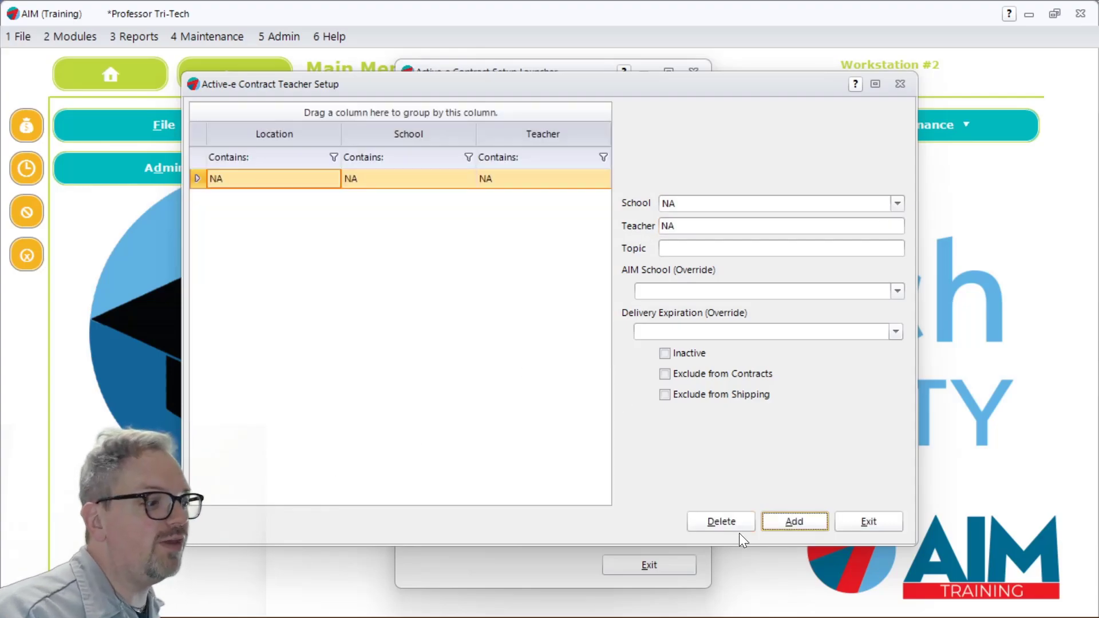
left_click(868, 520)
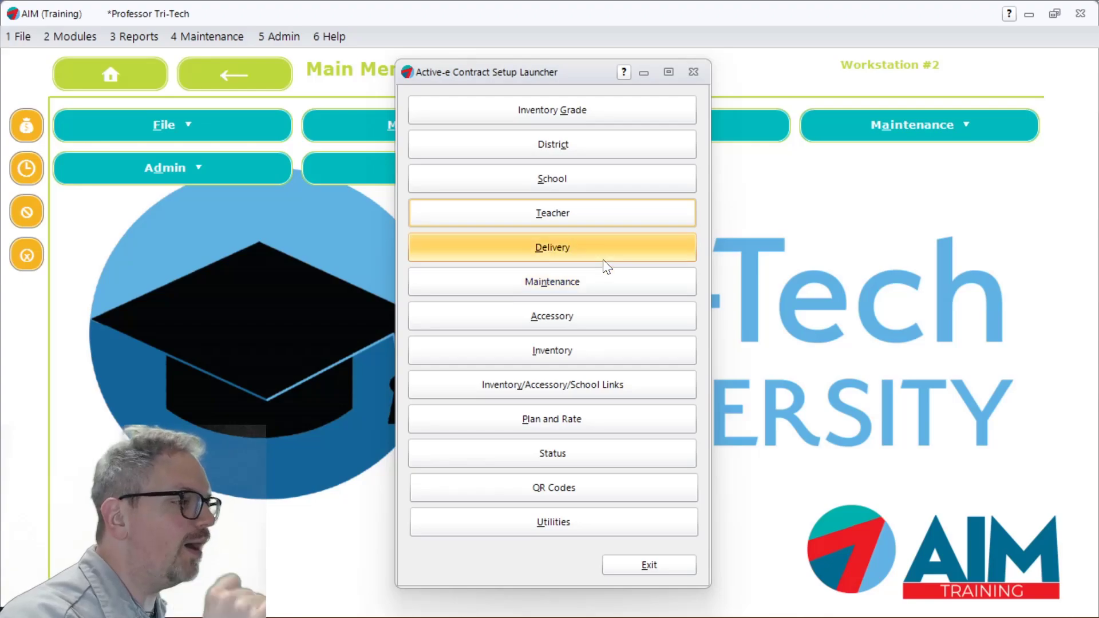
Check the contract district list, and examine the description and level of the Individual Membership and Family Membership contract inventory items
left_click(565, 146)
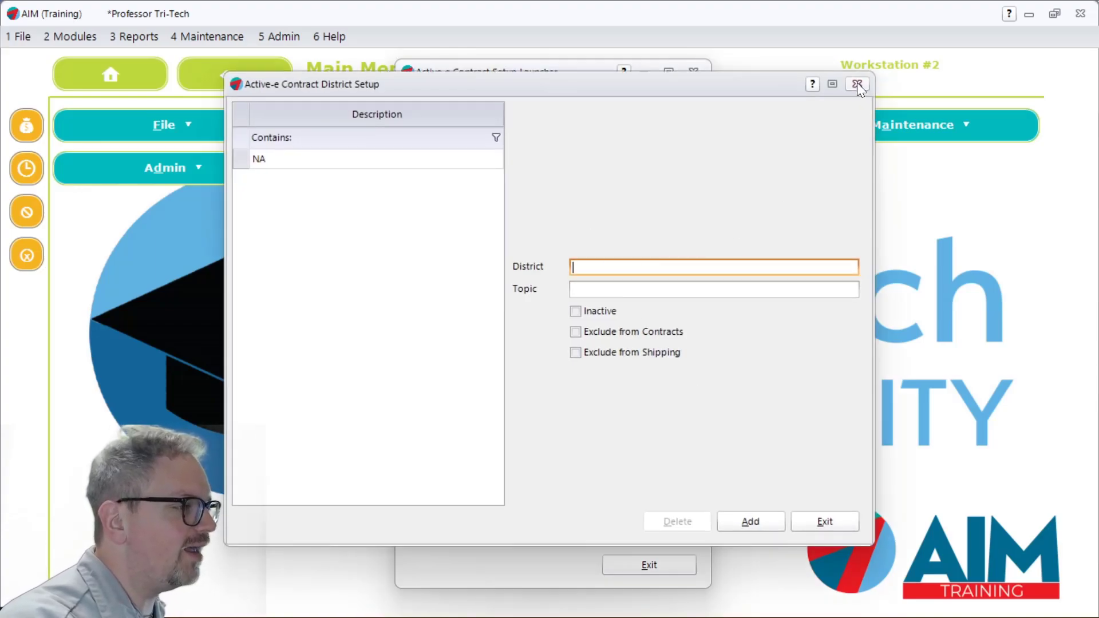
left_click(857, 85)
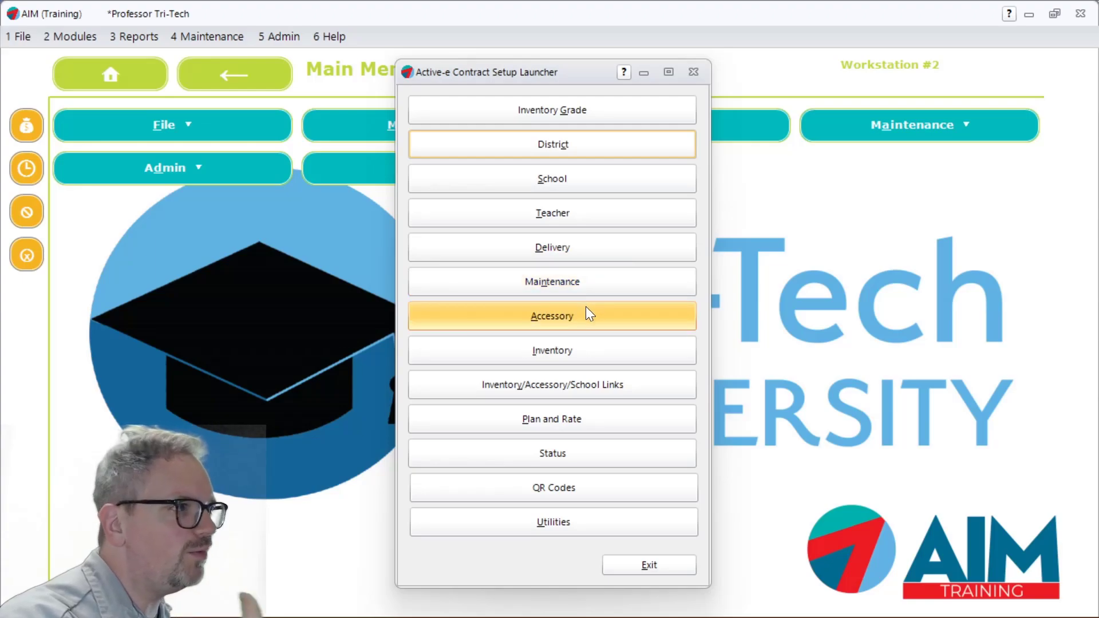
left_click(580, 352)
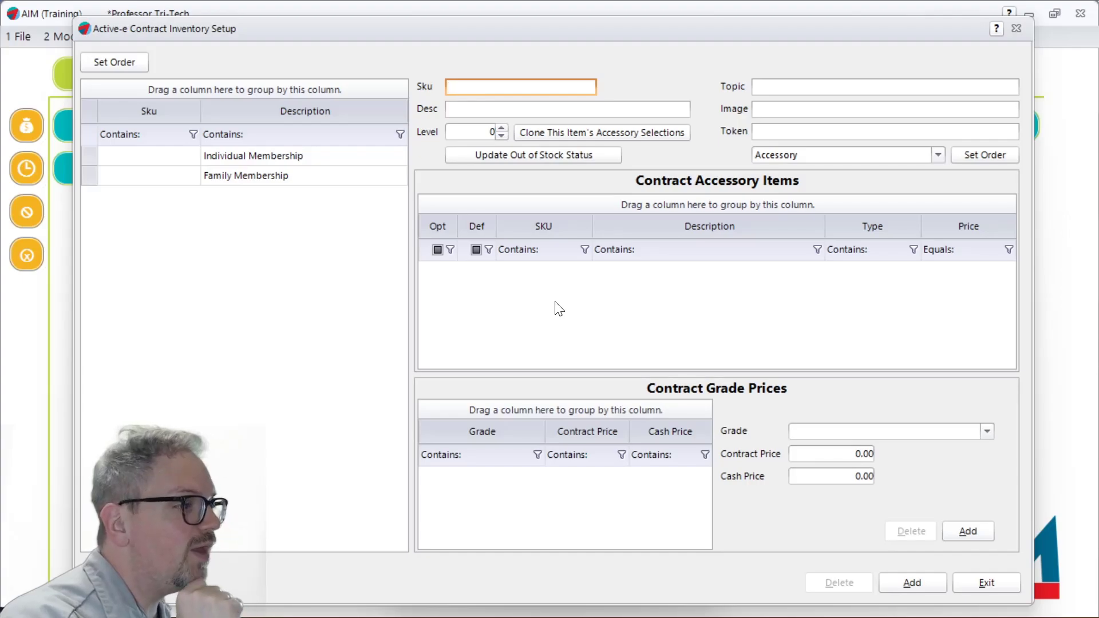
left_click(351, 156)
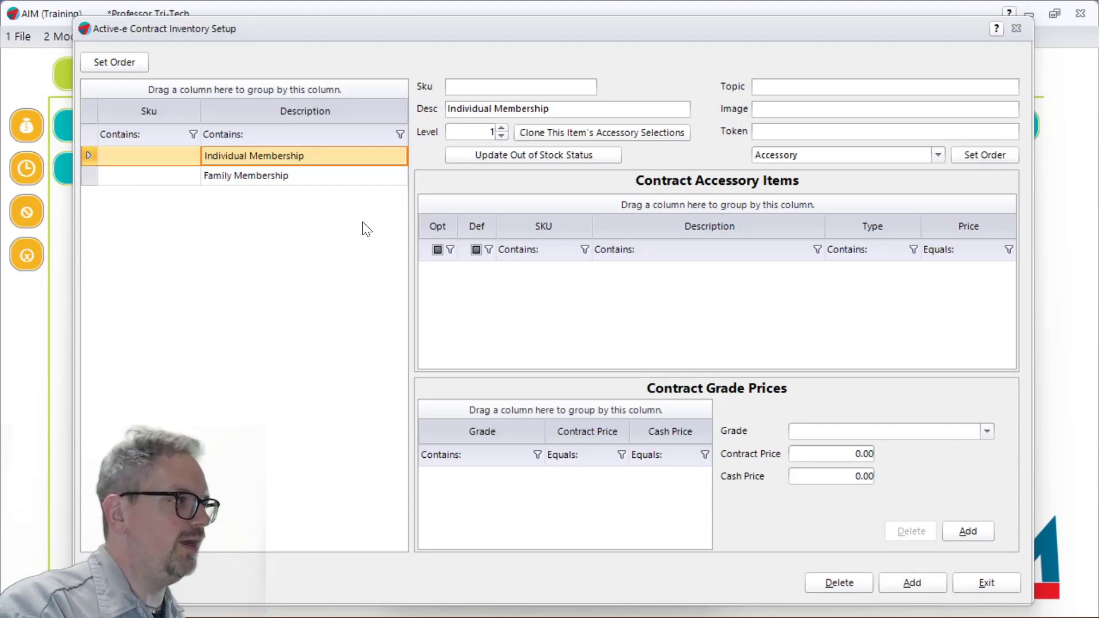
left_click(489, 109)
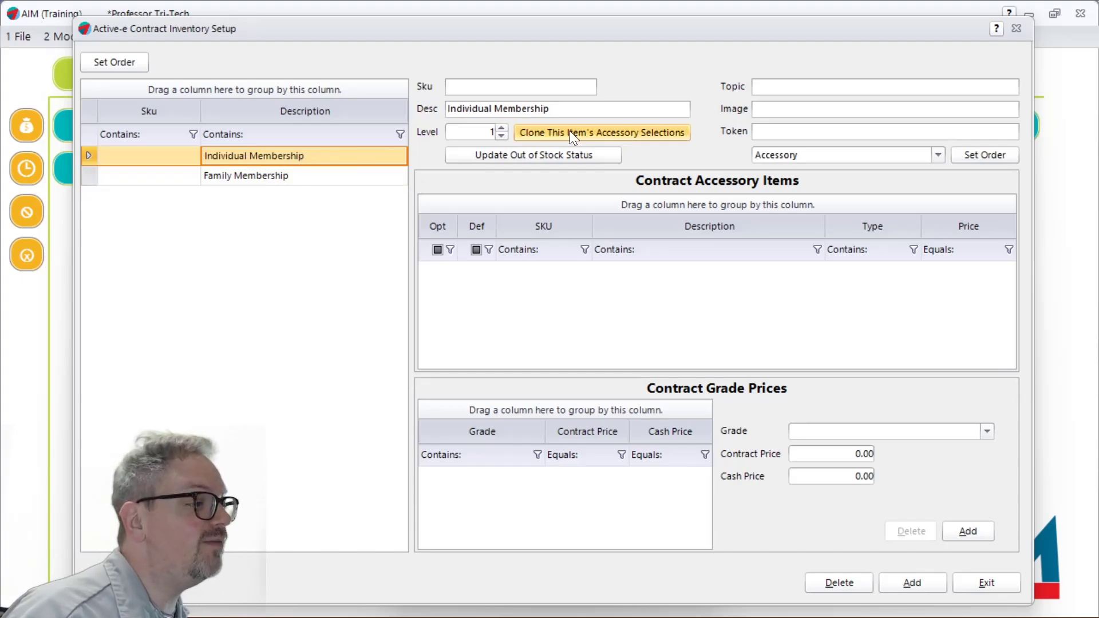
left_click(464, 134)
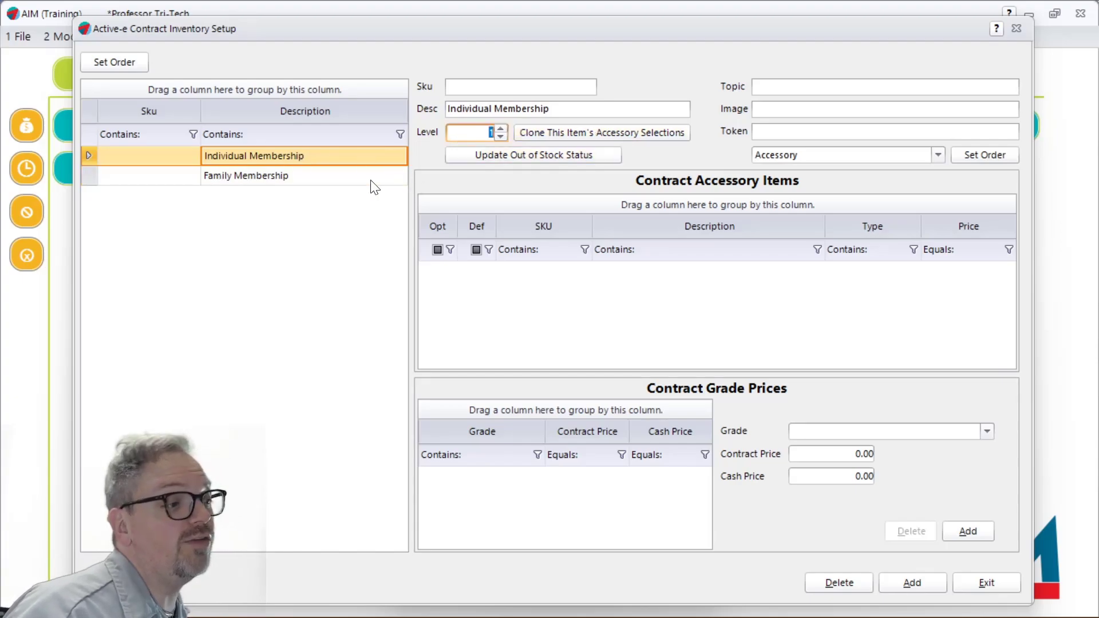
left_click(287, 180)
left_click_drag(471, 134, 499, 134)
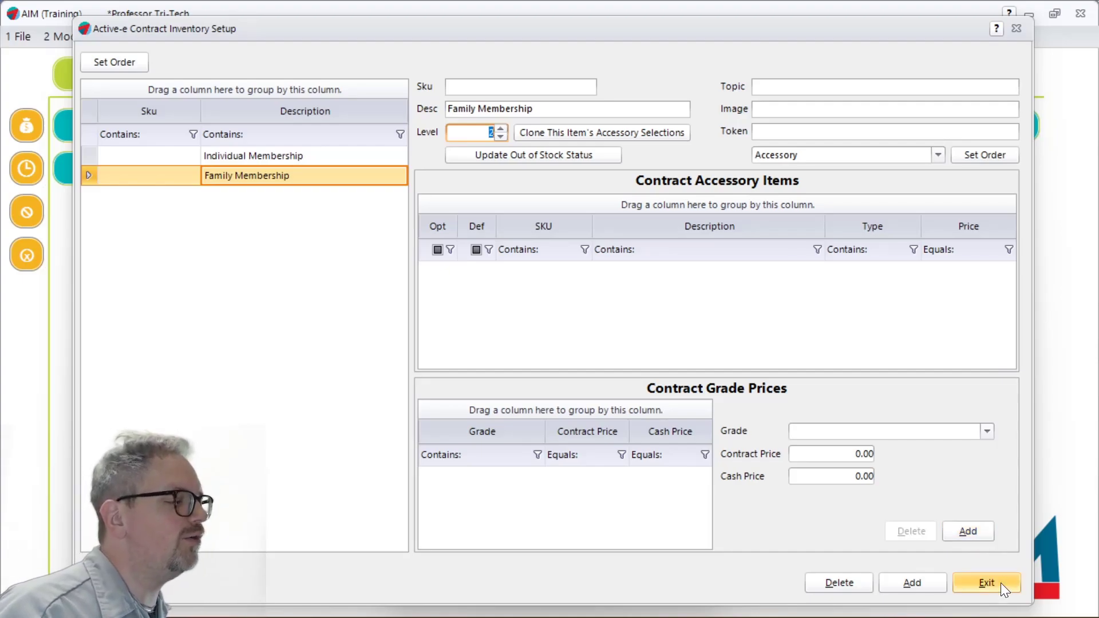
left_click(986, 583)
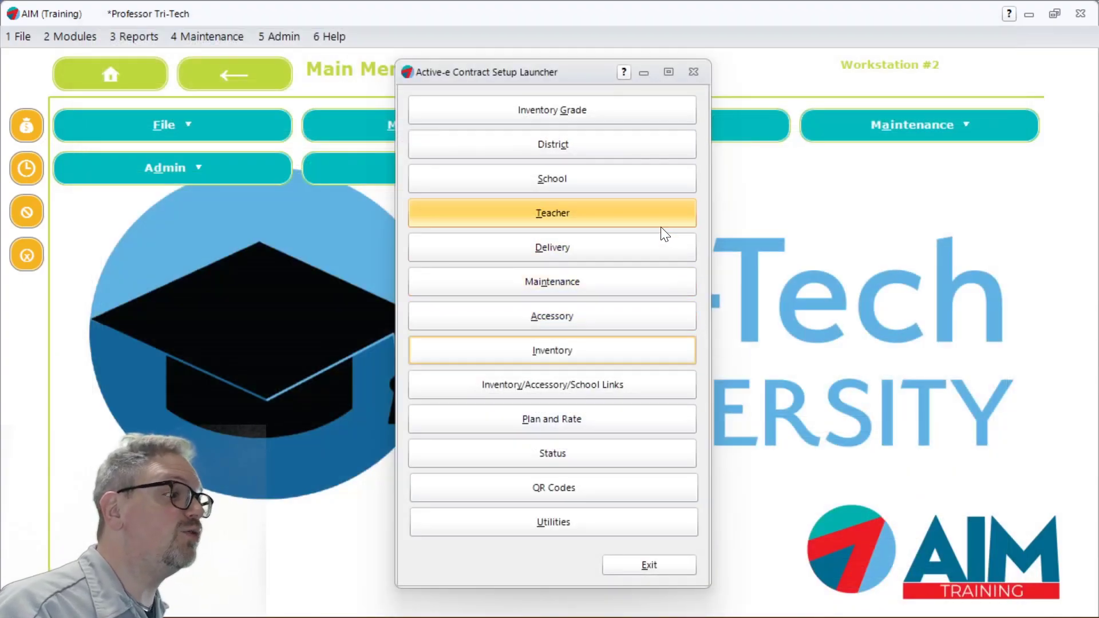
Examine the Silver, Gold and Platinum contract inventory grades, and move the grade setup window down to uncover the launcher
left_click(587, 115)
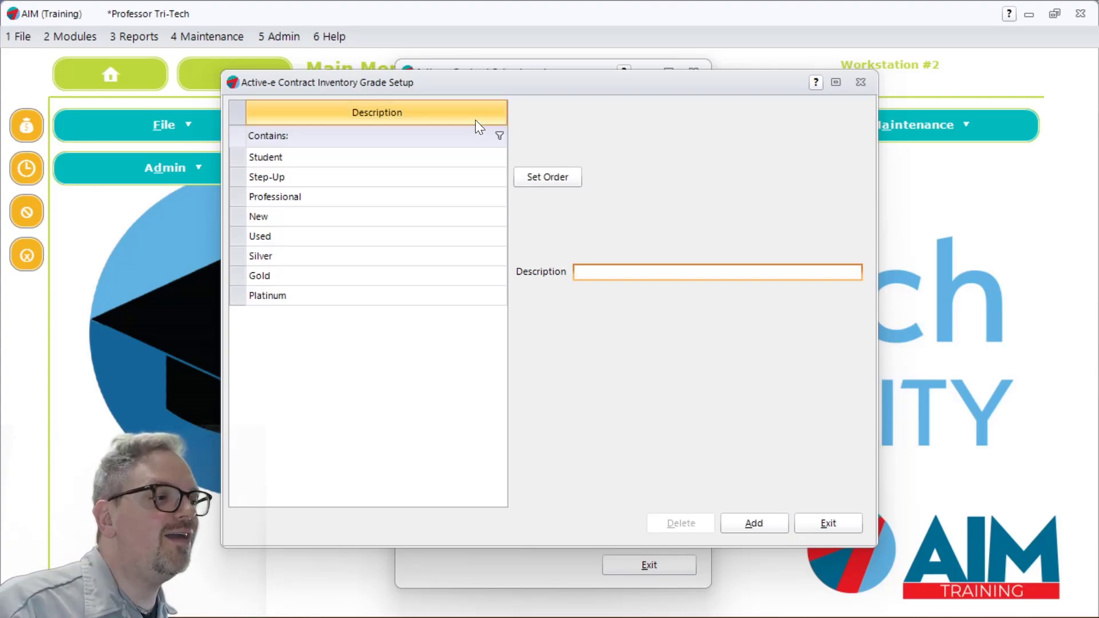
left_click(291, 259)
left_click_drag(291, 281, 344, 282)
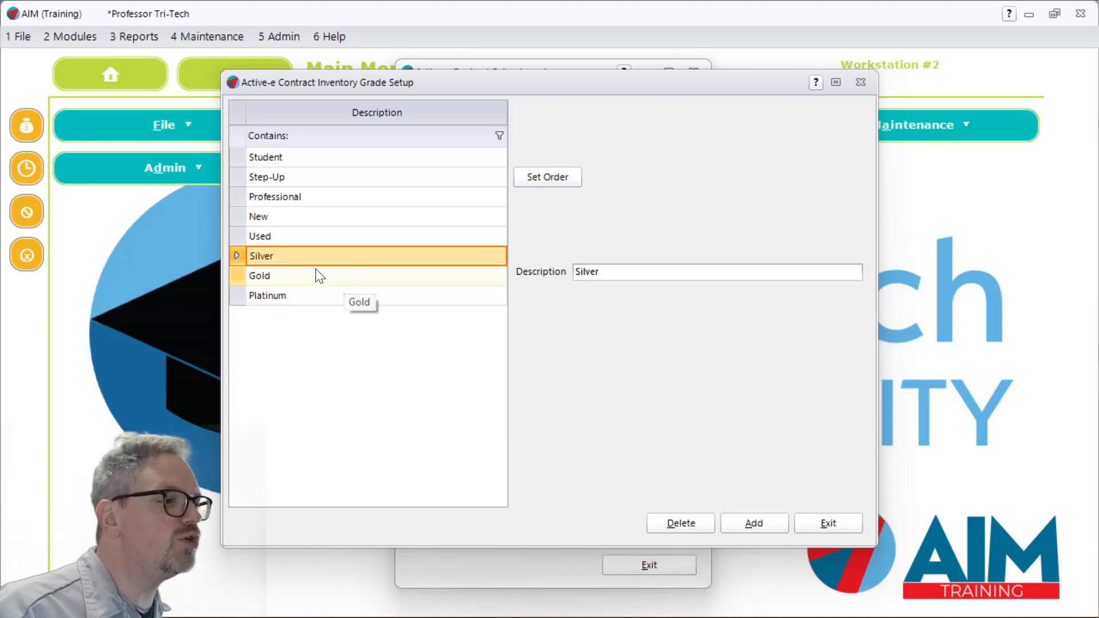
left_click(291, 282)
left_click(299, 297)
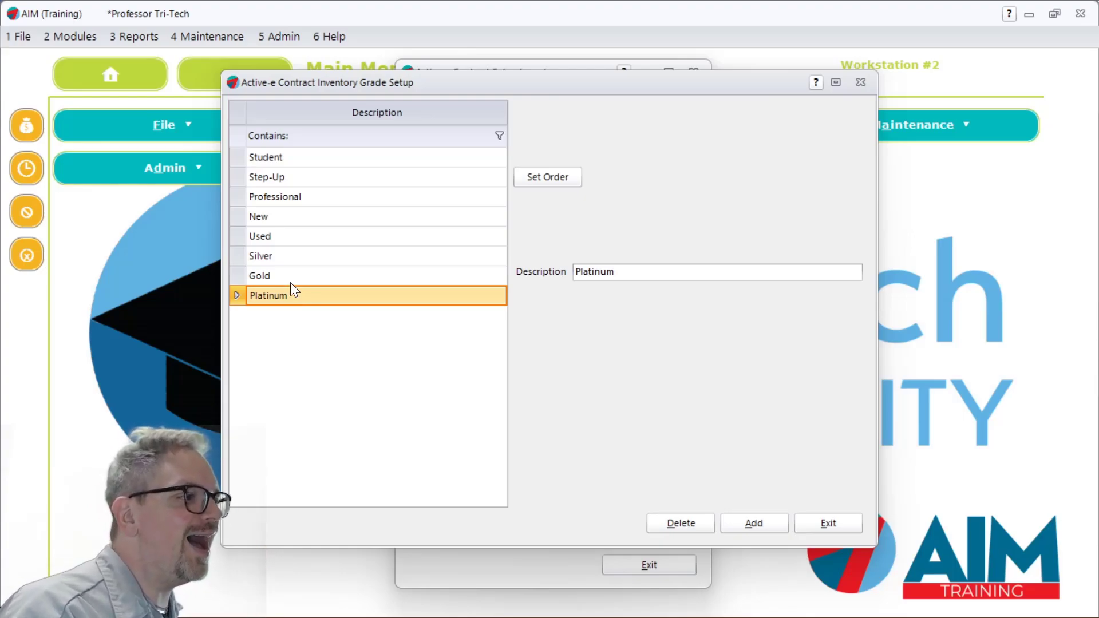
left_click_drag(574, 80, 672, 351)
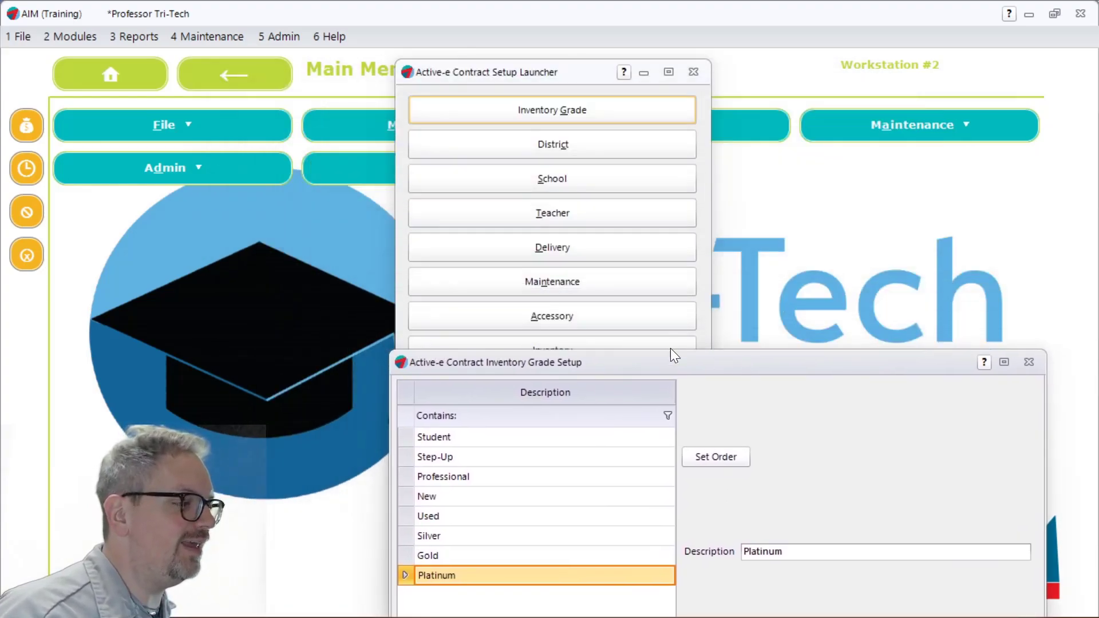
mouse_move(583, 334)
left_mouse_down()
mouse_move(572, 374)
mouse_move(585, 355)
left_mouse_up()
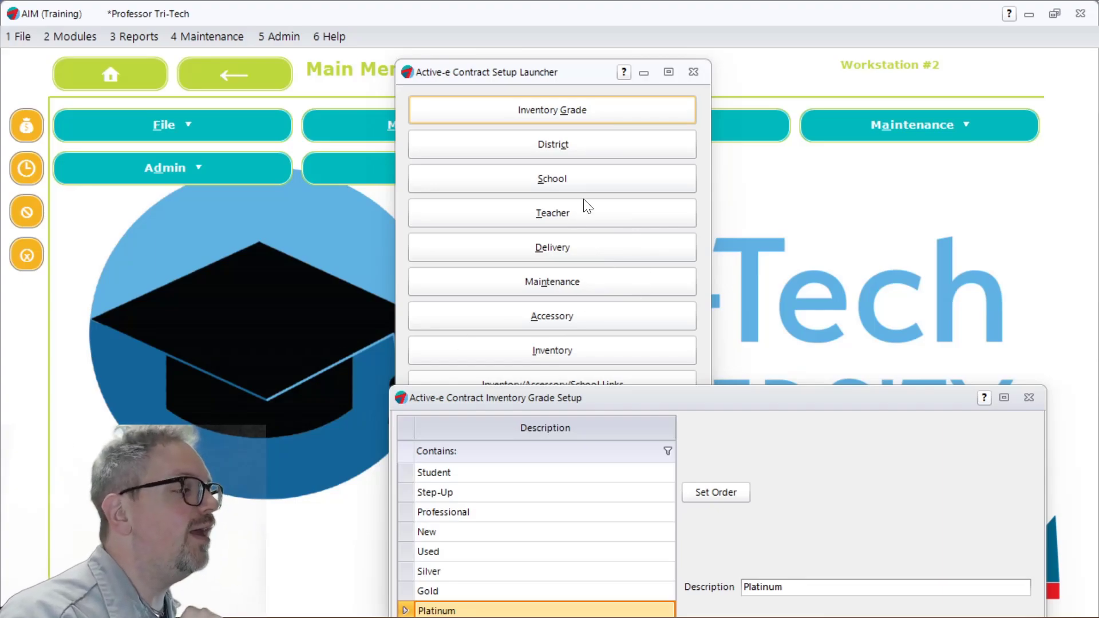
Review the contract inventory grade list and close it, then check the contract inventory item setup and close that too
left_click_drag(655, 404, 575, 102)
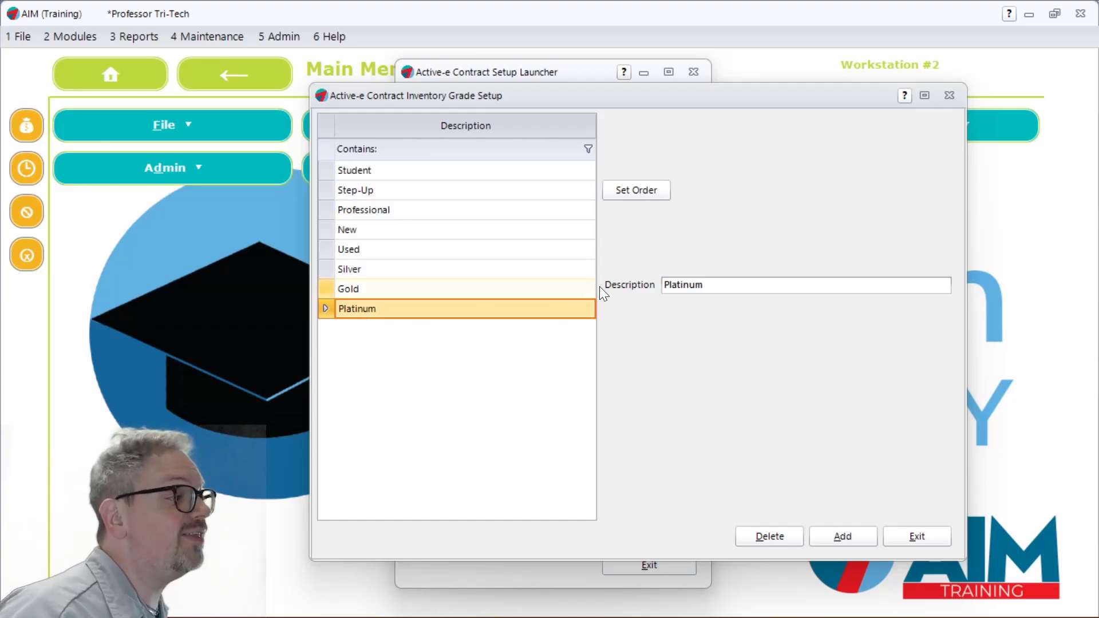
left_click(950, 96)
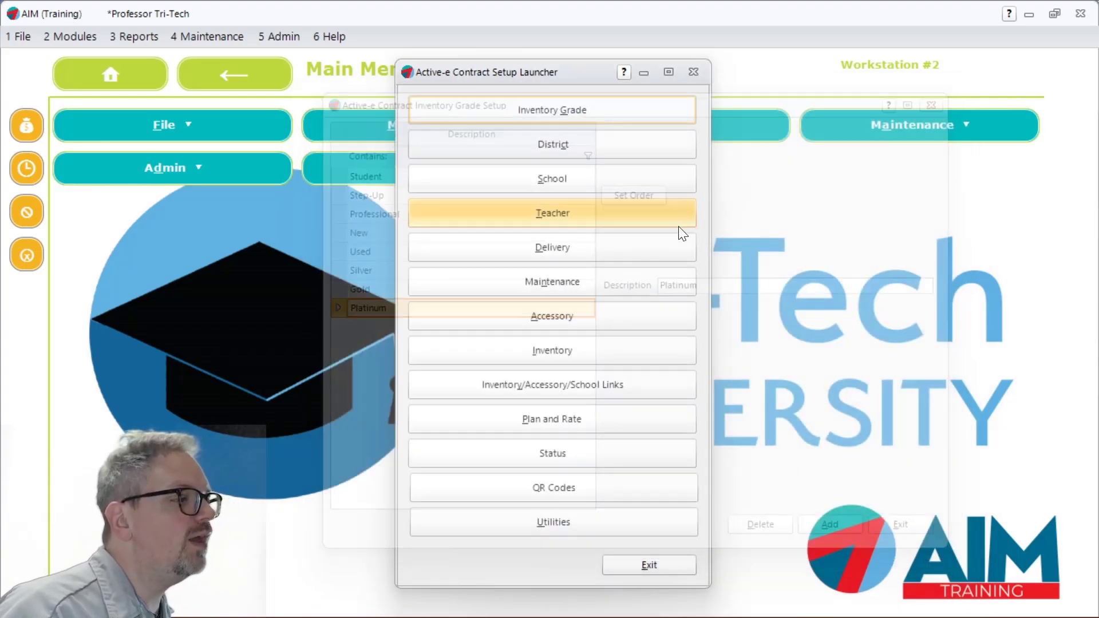
left_click(537, 363)
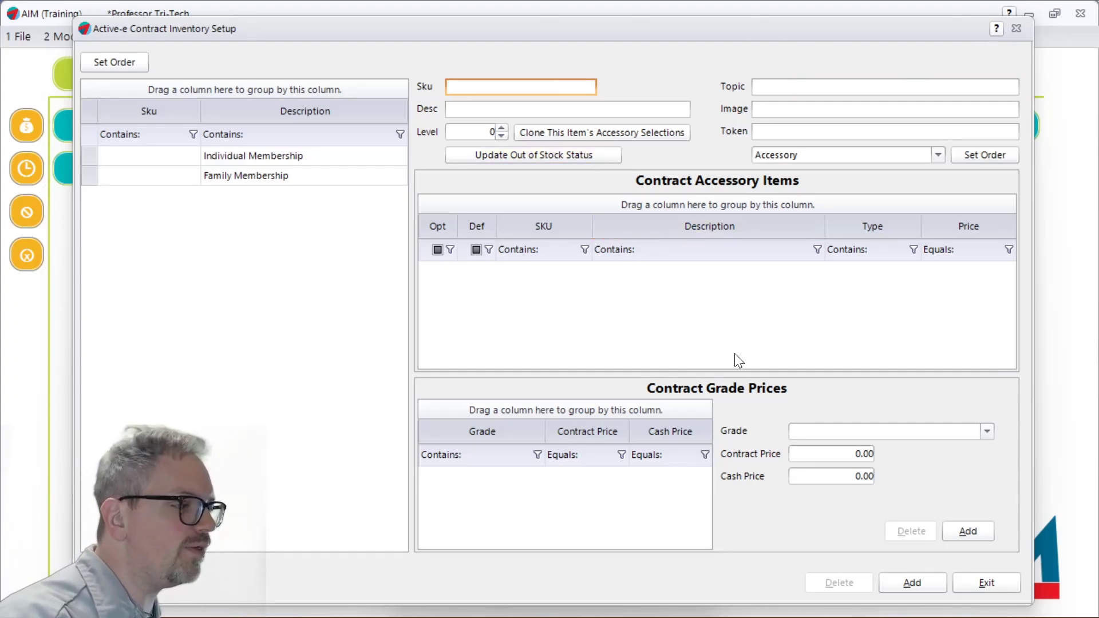
left_click(988, 583)
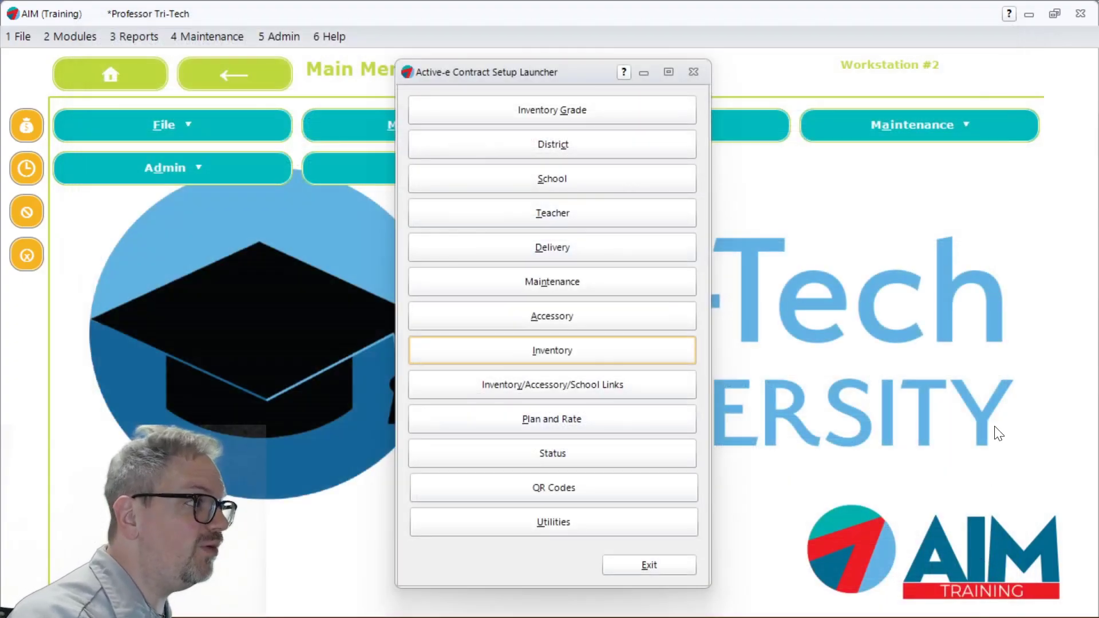
Examine the Default Plan's rates in the contract plan and rate setup, including the level 1 down payment and monthly payment
left_click(541, 424)
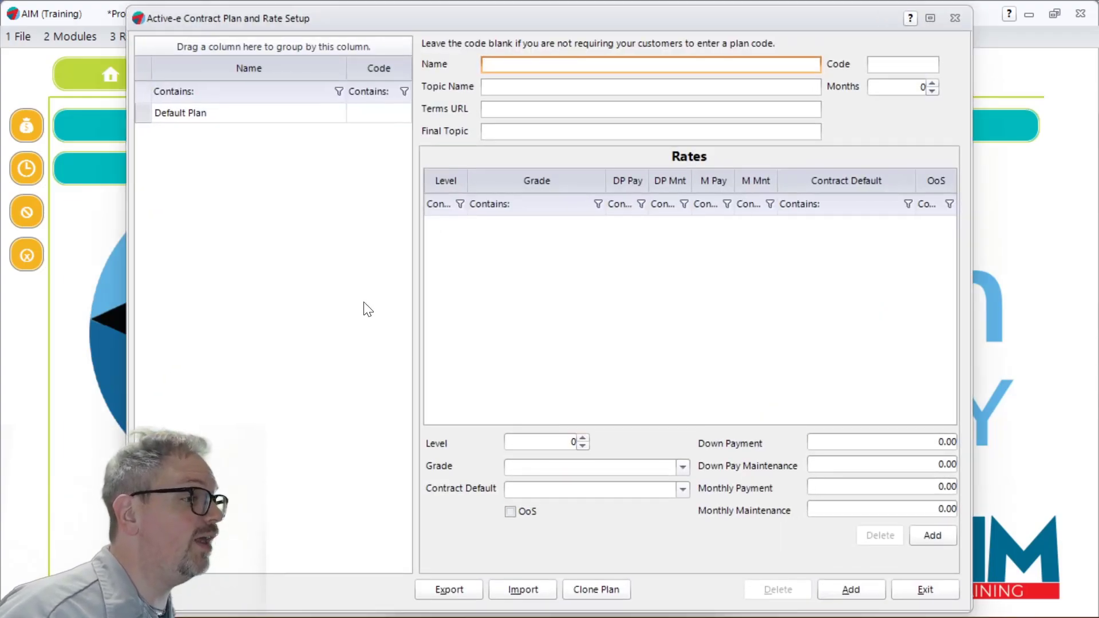
left_click(235, 118)
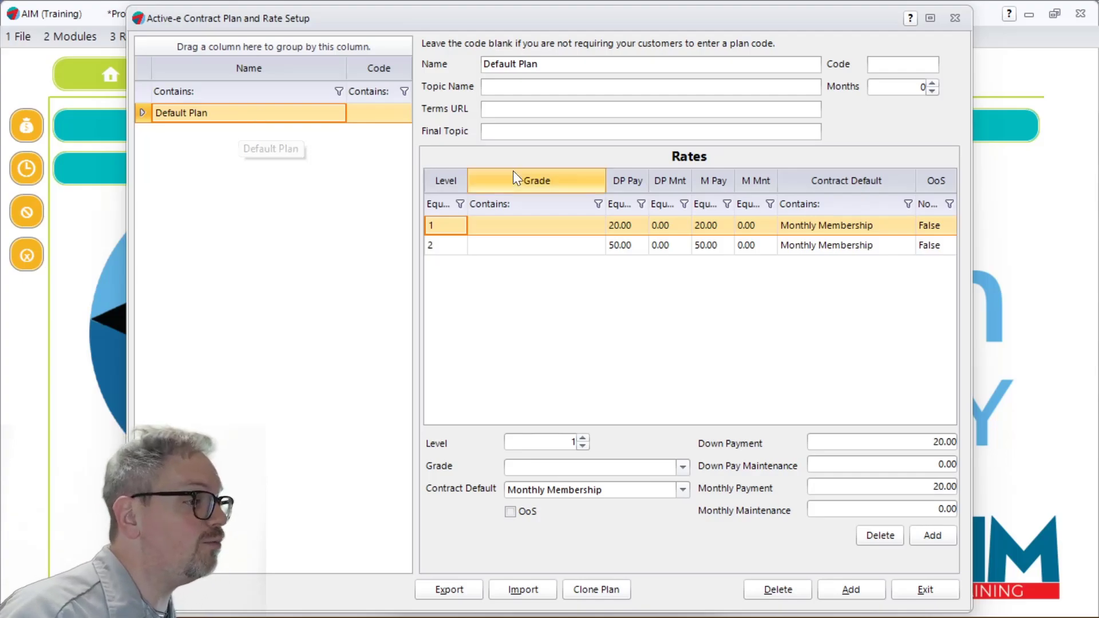
left_click_drag(501, 27, 545, 370)
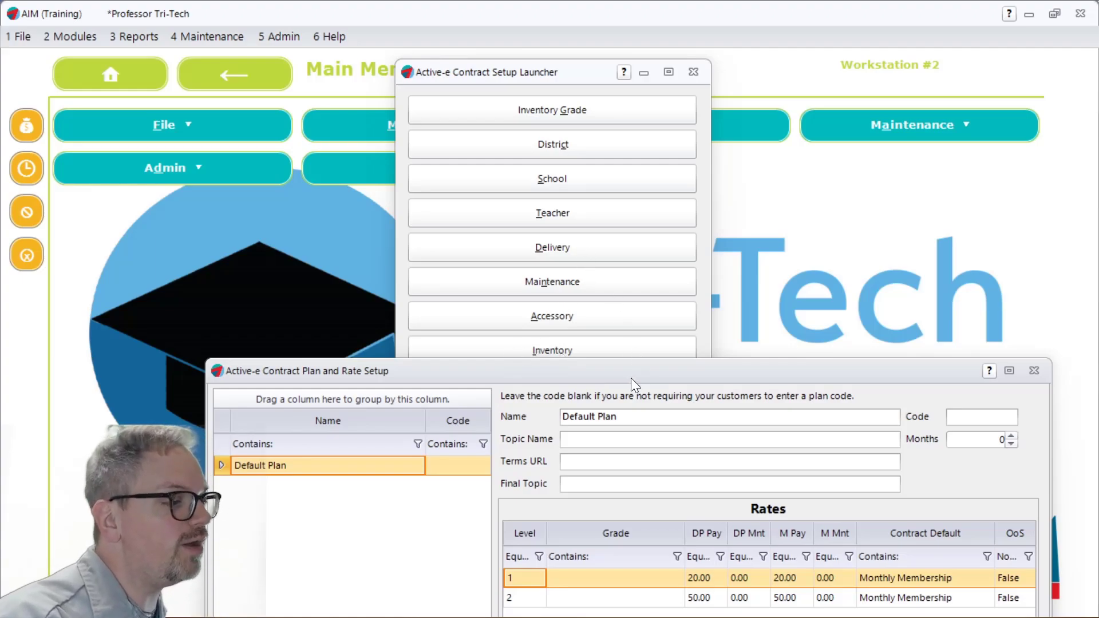
mouse_move(630, 373)
left_mouse_down()
mouse_move(559, 108)
mouse_move(568, 33)
left_mouse_up()
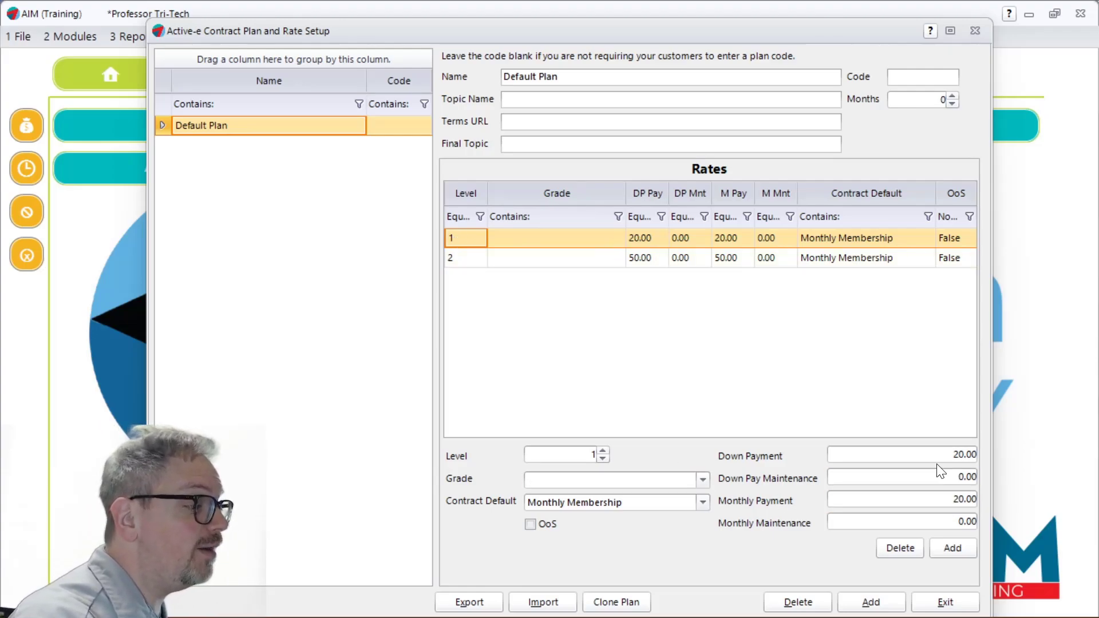
left_click(965, 453)
left_click(951, 499)
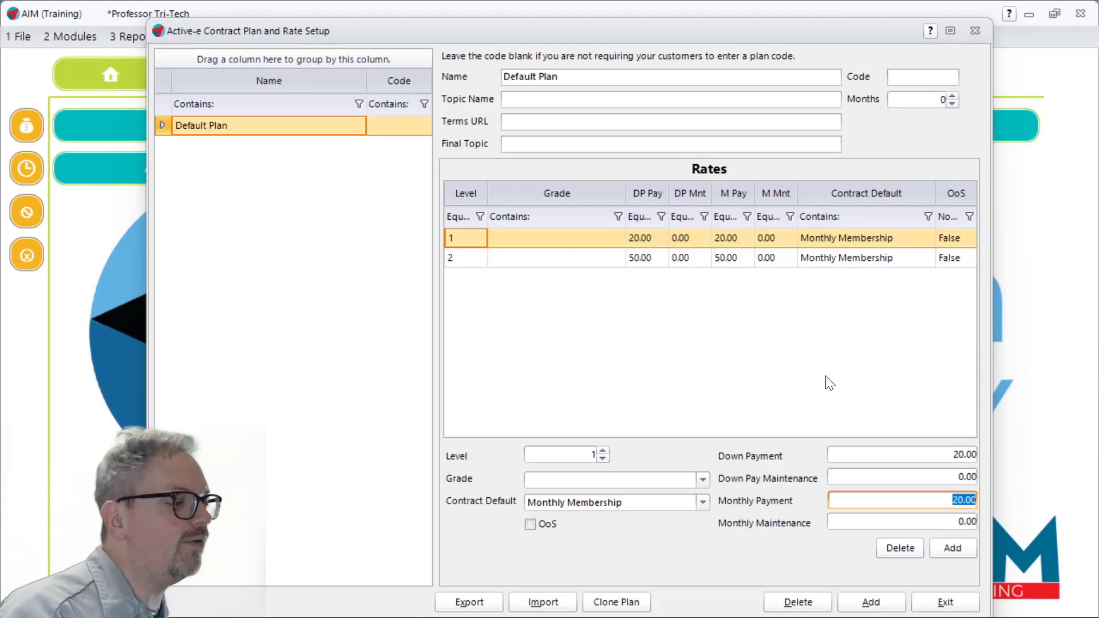
left_click(909, 453)
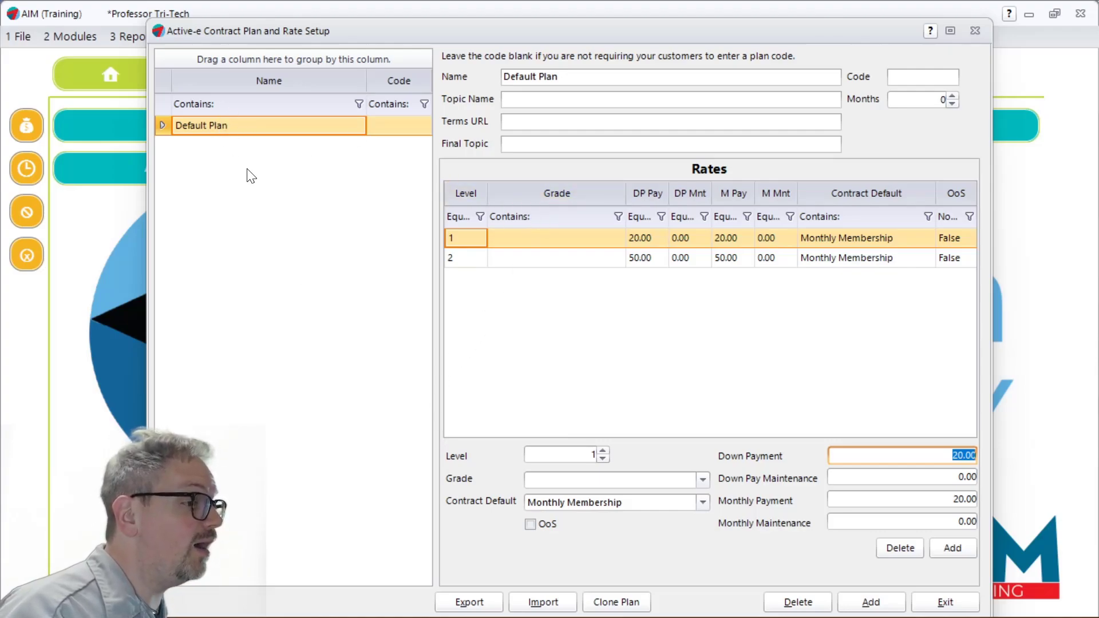
Start a new contract plan named Annual Plan with a level 1 rate using Sales Contract as its contract default
left_click(871, 602)
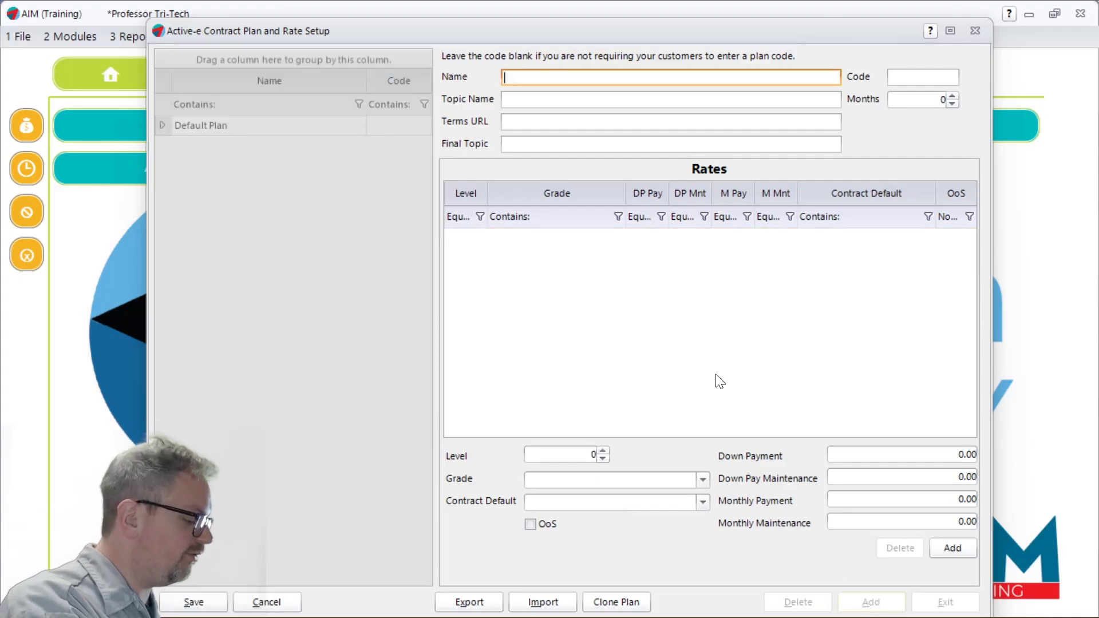
type("Annual Plan")
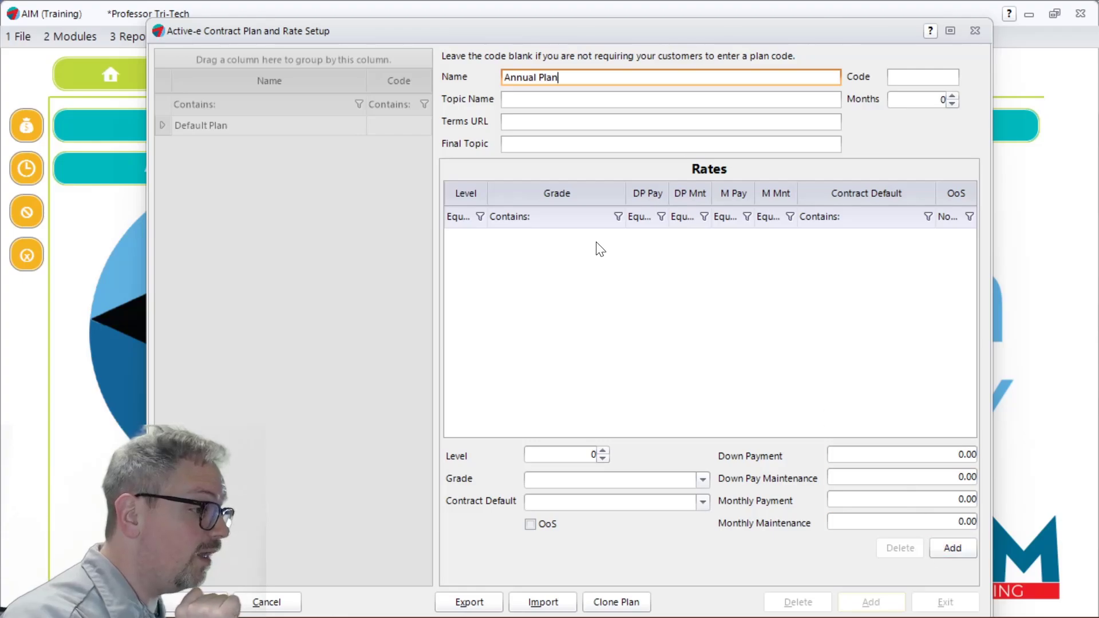
left_click(953, 549)
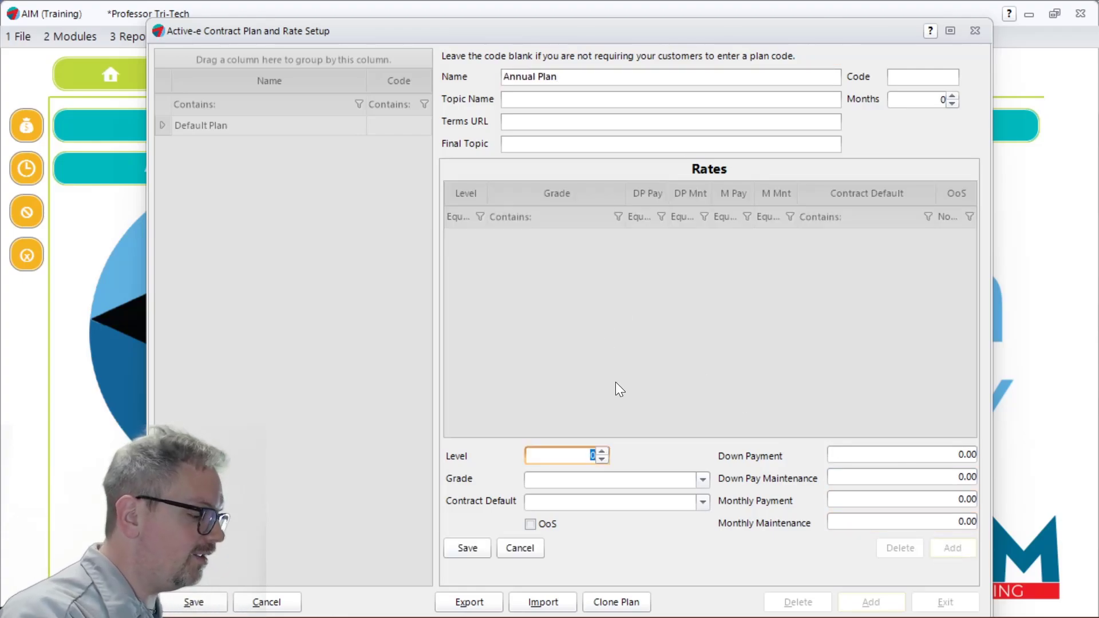
type("1")
key("Tab")
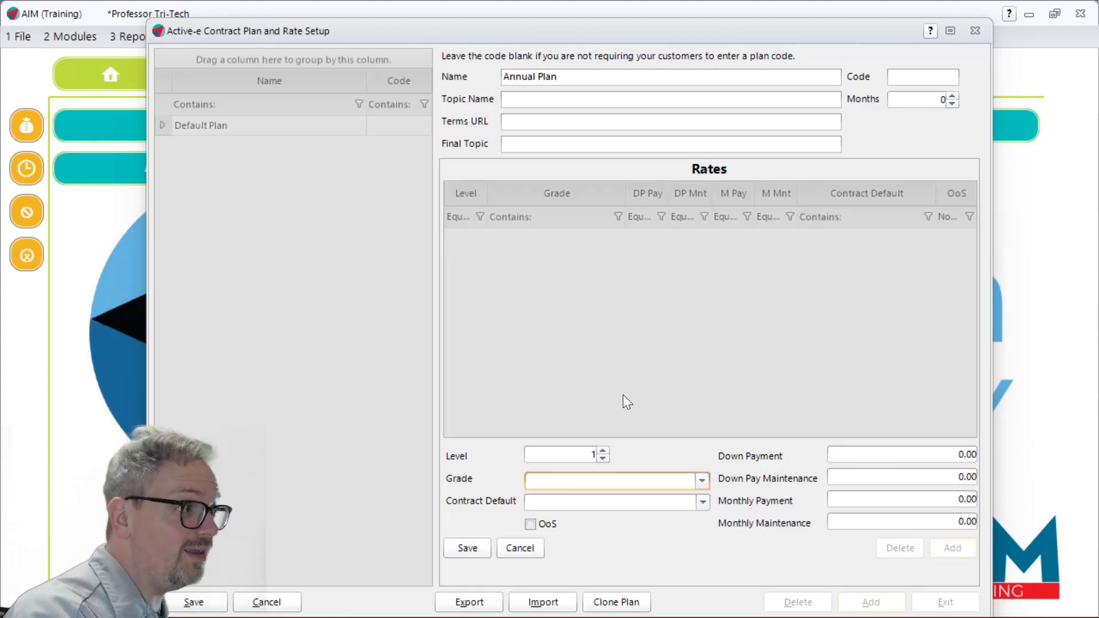
left_click(702, 502)
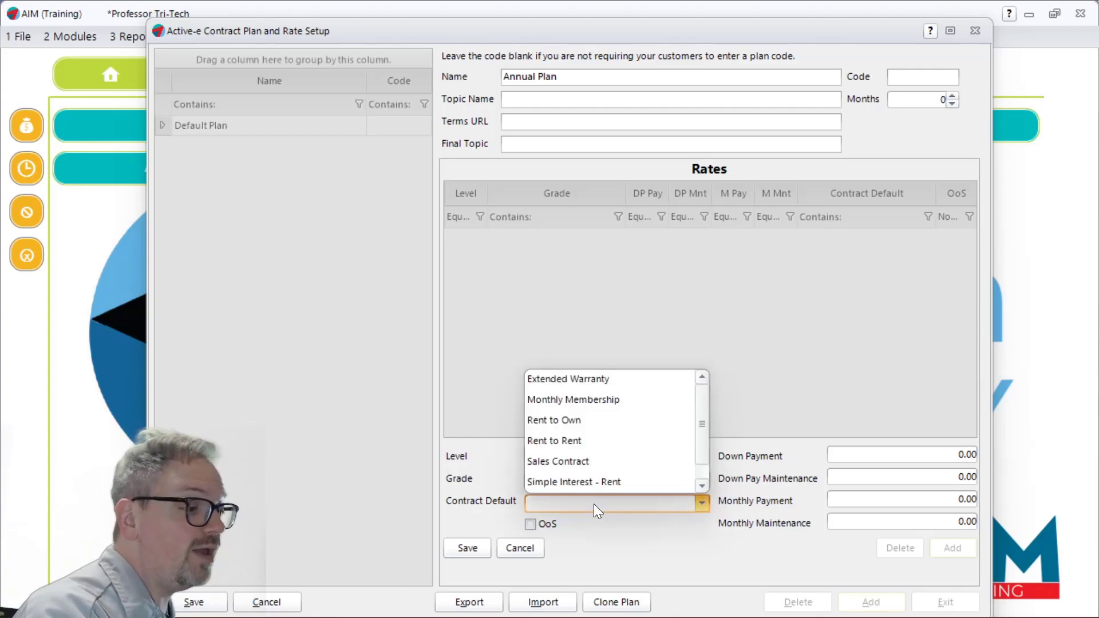
left_click(580, 462)
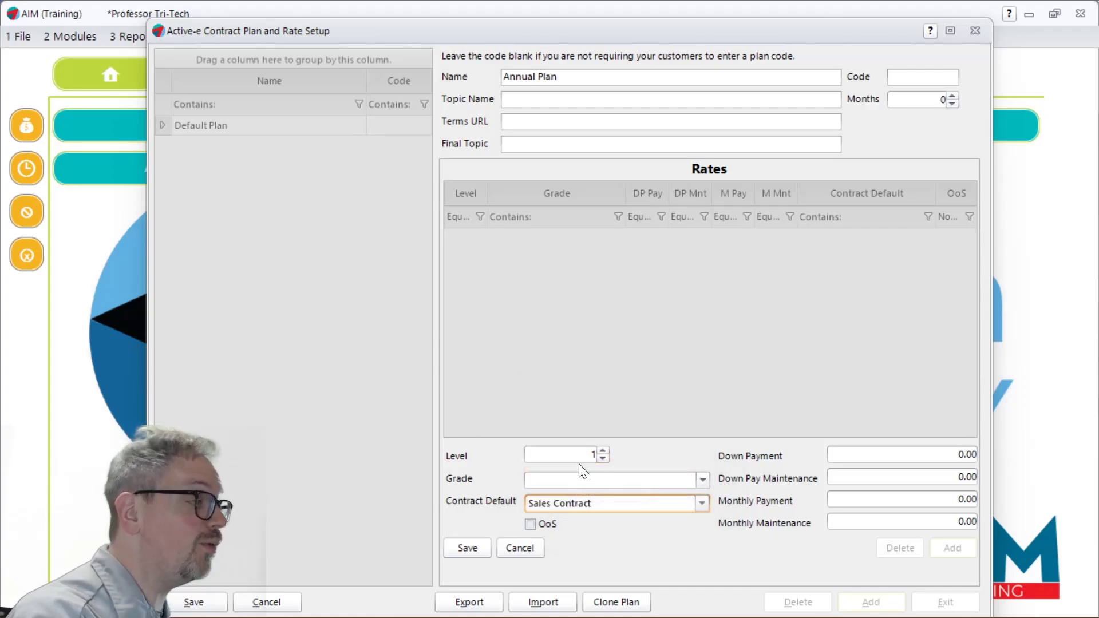
Set the level 1 rate's down payment and monthly payment to 200 each, and save the rate
left_click(939, 456)
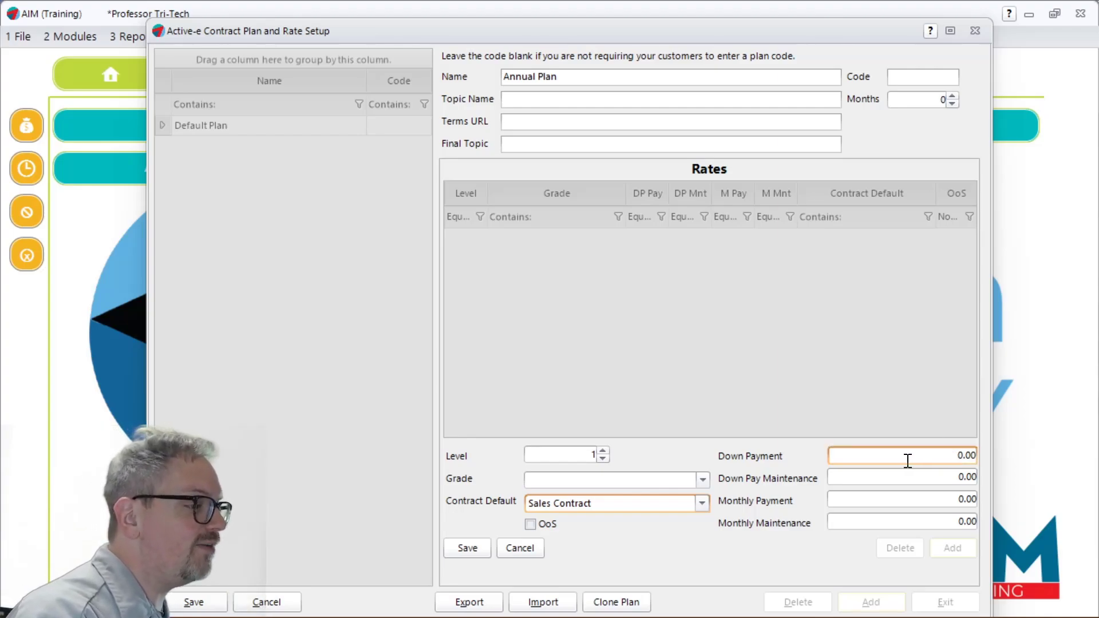
left_click(928, 457)
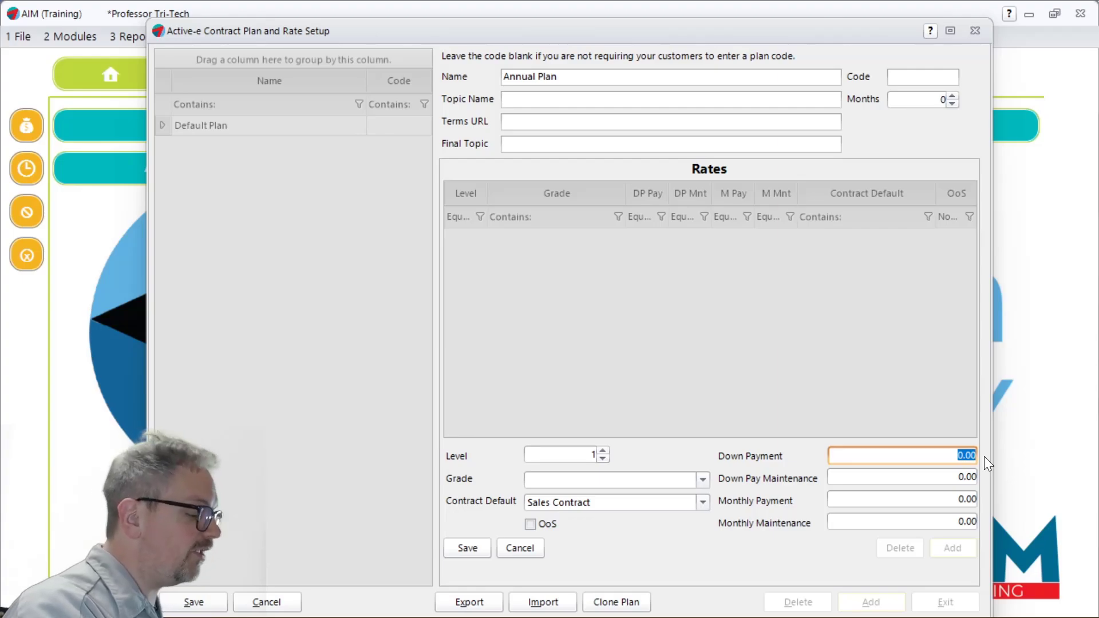
type("200")
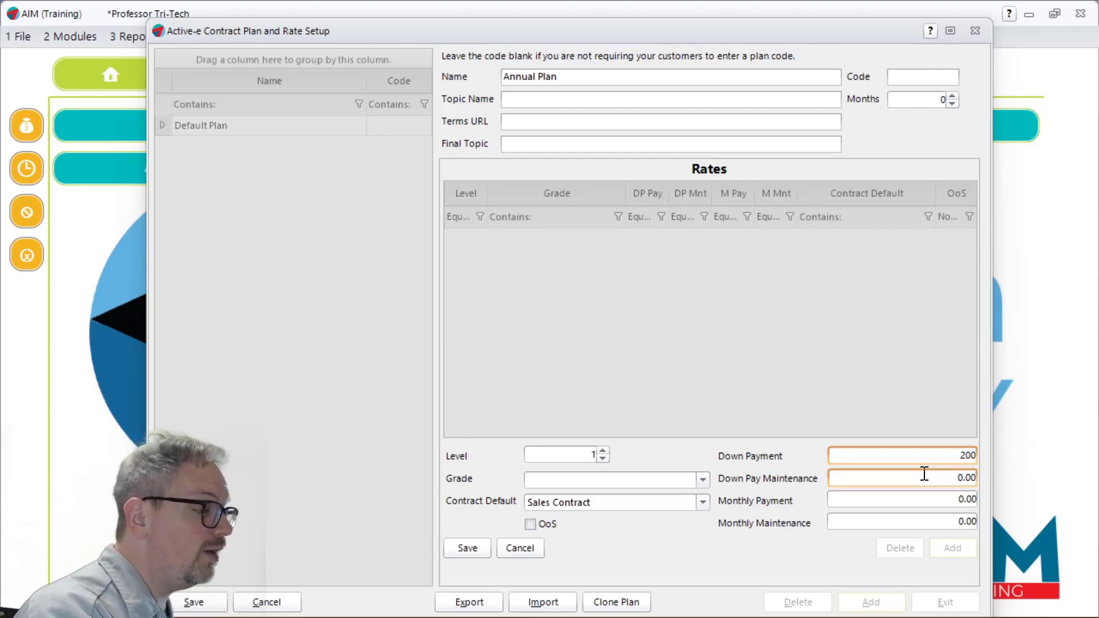
left_click(942, 502)
type("2000")
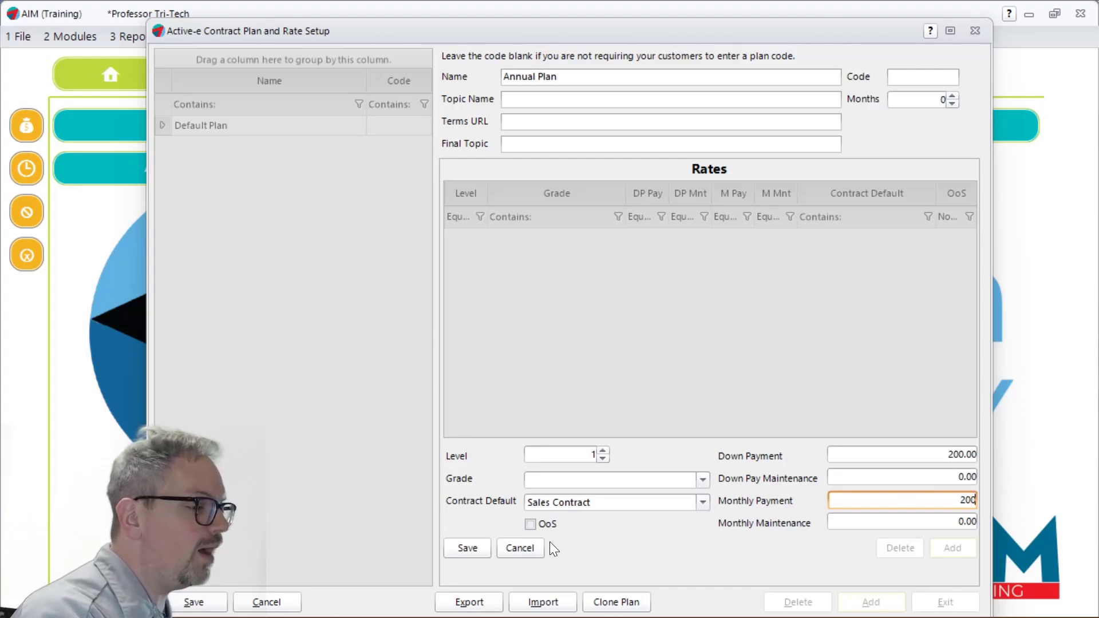
left_click(463, 551)
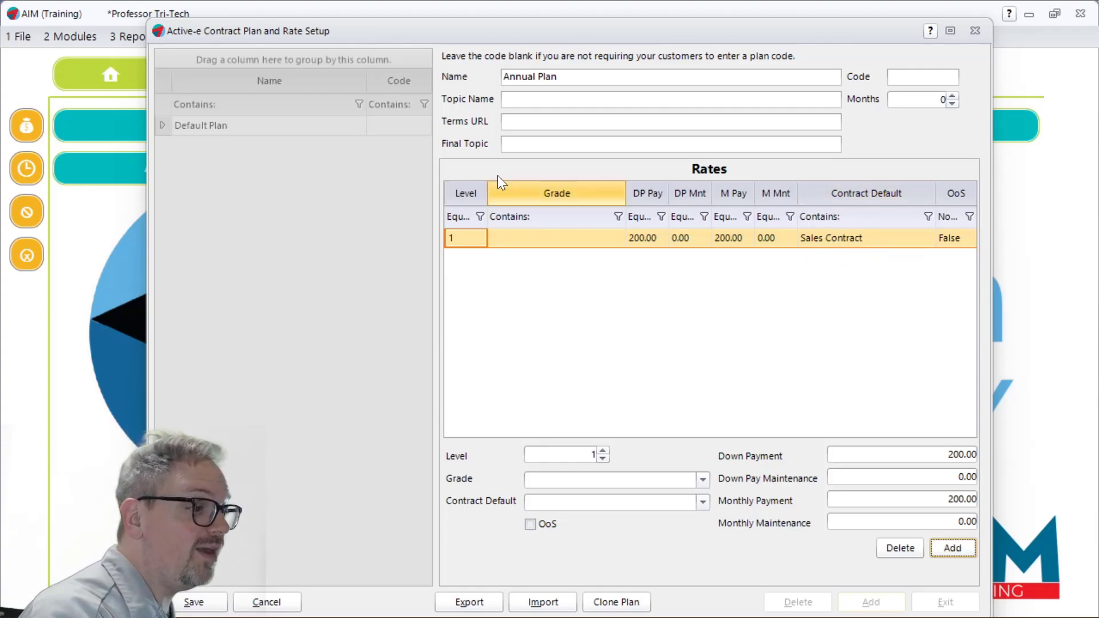
Start a second Annual Plan rate for level 2 with Sales Contract as its contract default and the grade left blank
left_click_drag(420, 33, 454, 185)
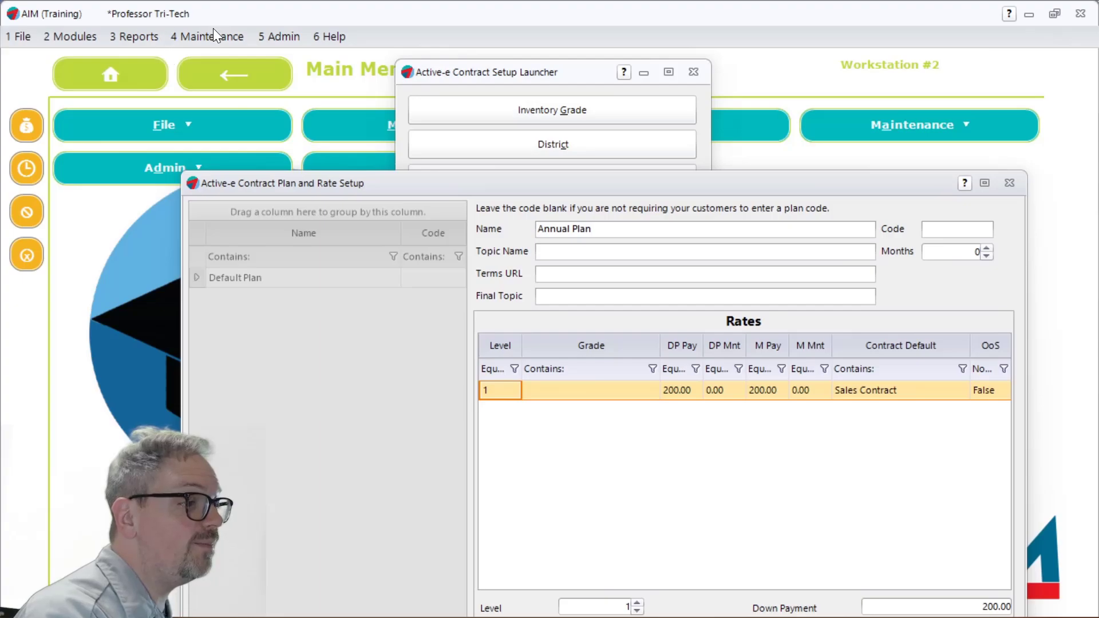
left_click_drag(587, 189, 581, 32)
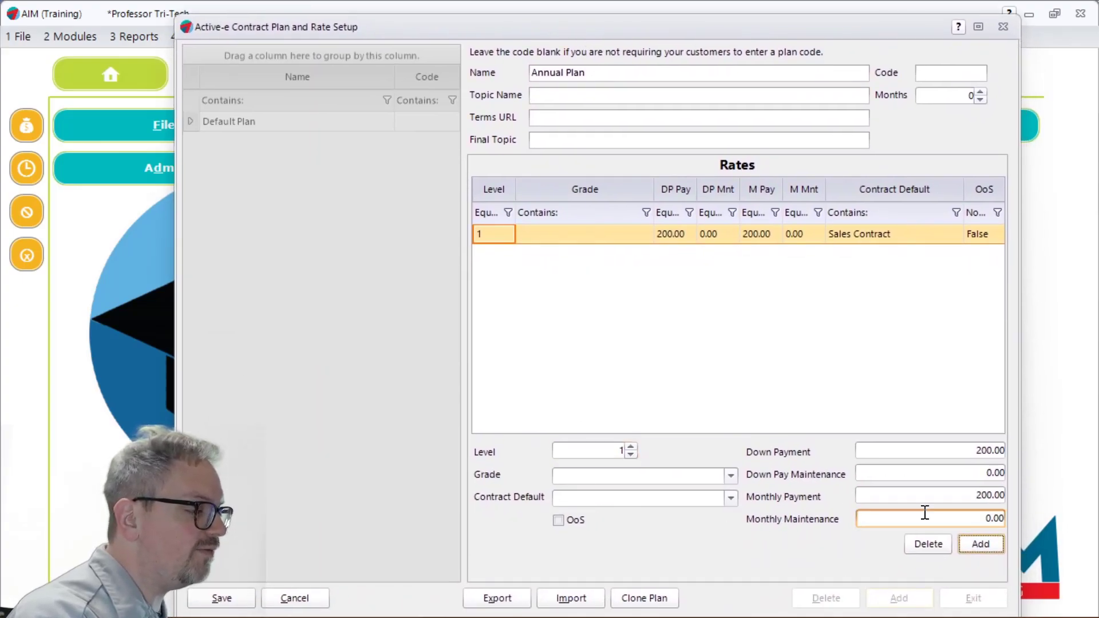
left_click(995, 548)
type("2")
key("Tab")
key("Tab")
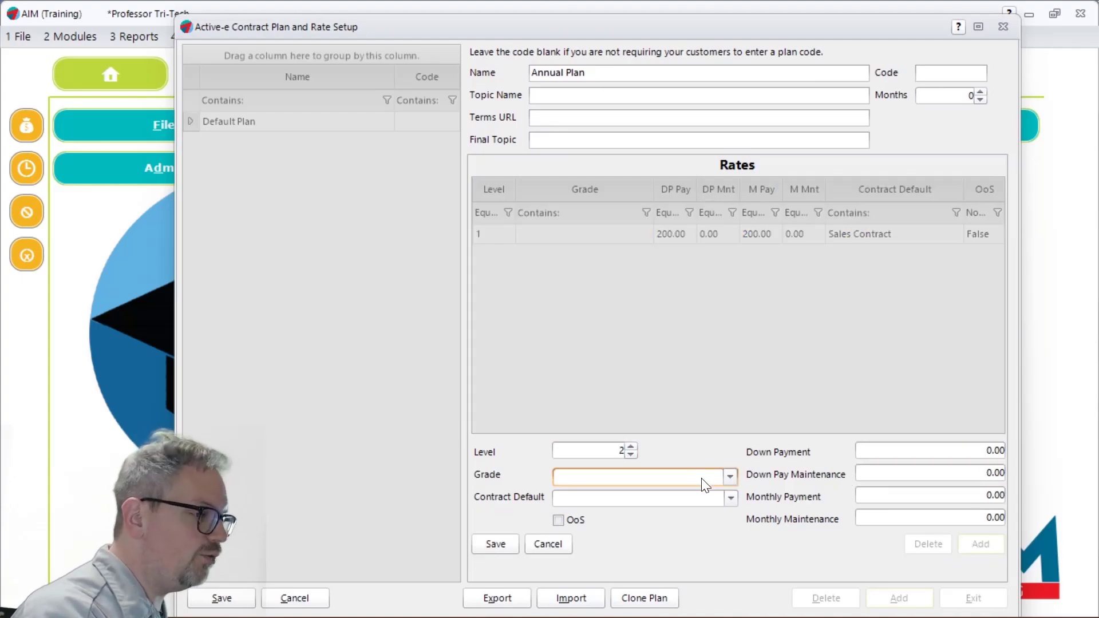
type("Sales Contract")
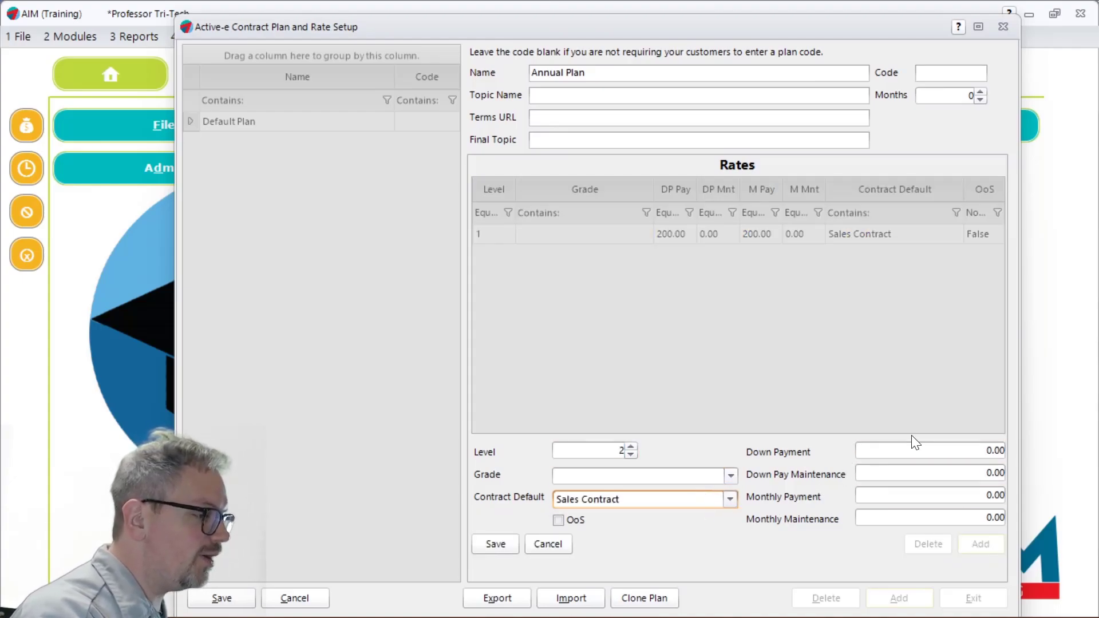
Set the level 2 rate's down payment and monthly payment to 500 each, and save the rate
left_click(911, 451)
left_click_drag(912, 450, 1047, 459)
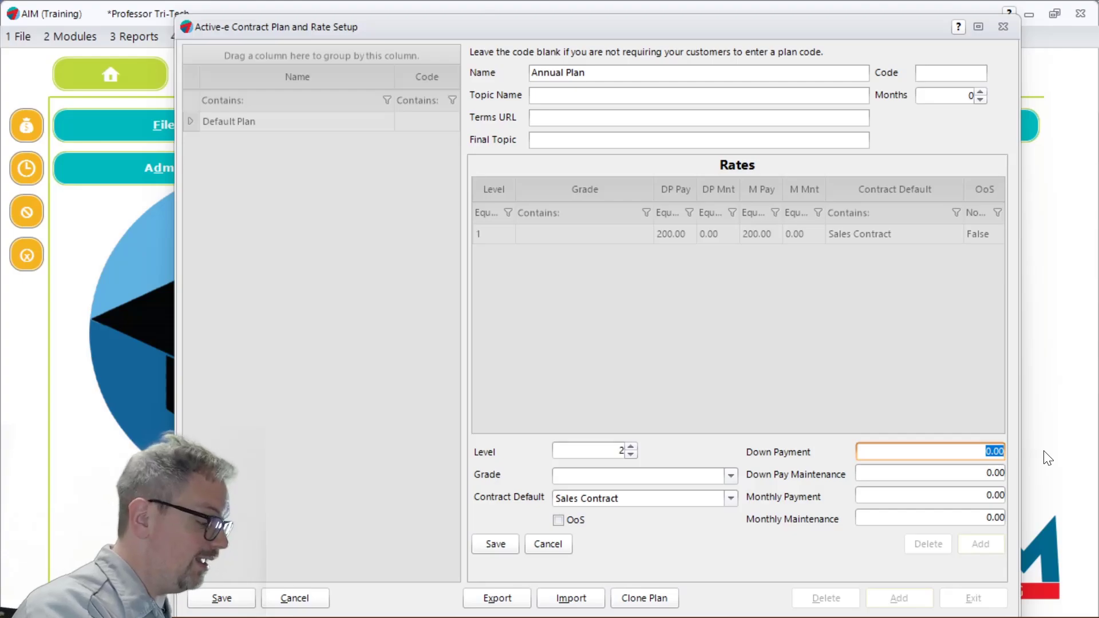
type("500")
key("Tab")
type("500")
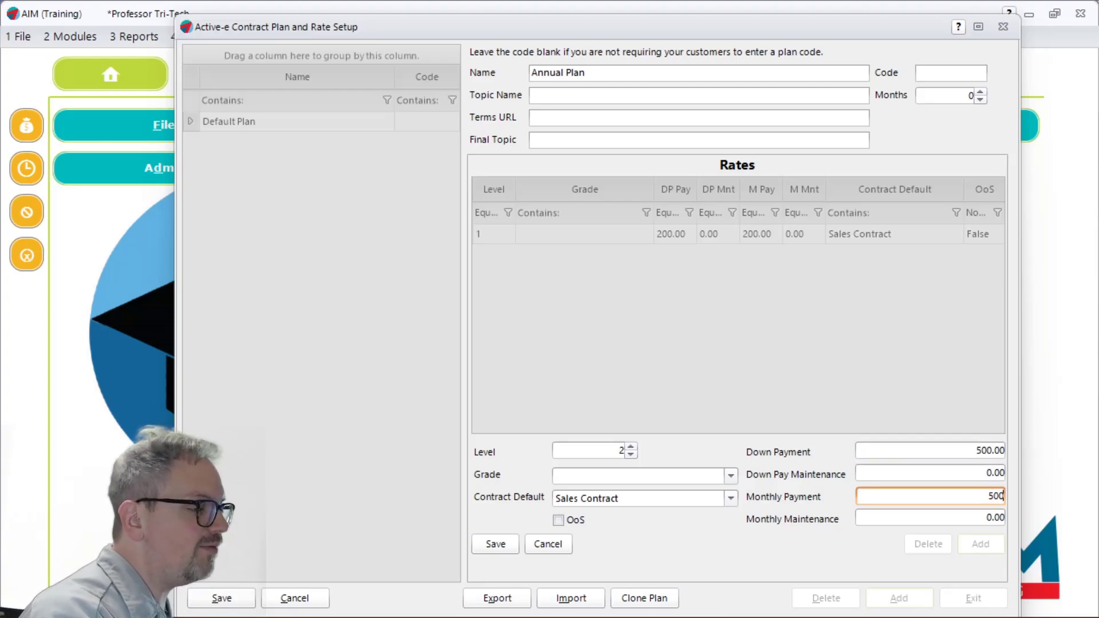
key("Tab")
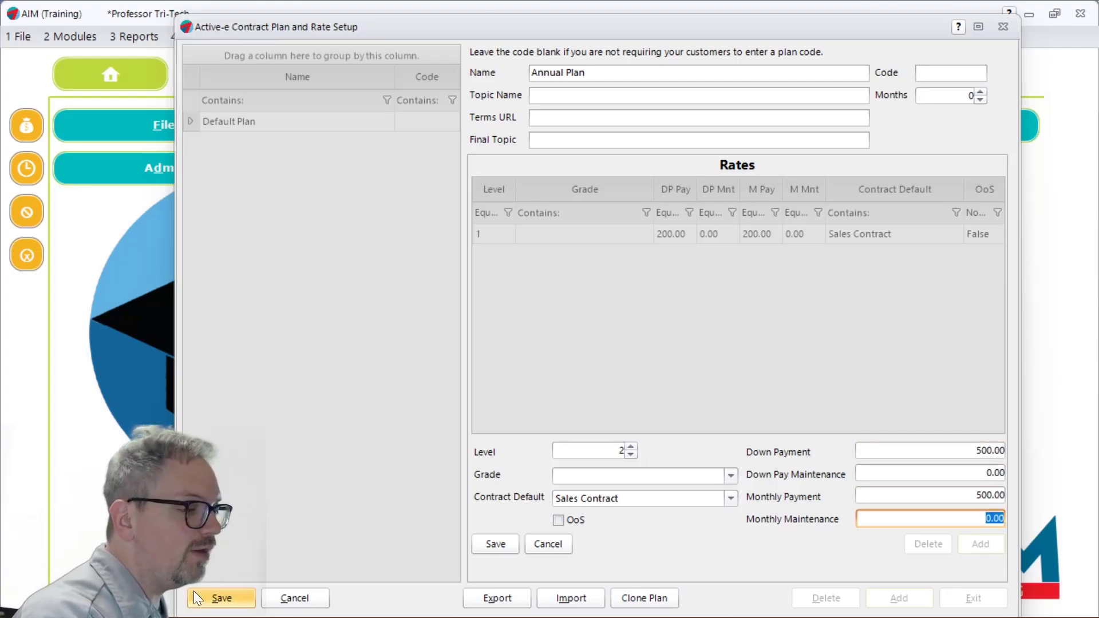
key("Return")
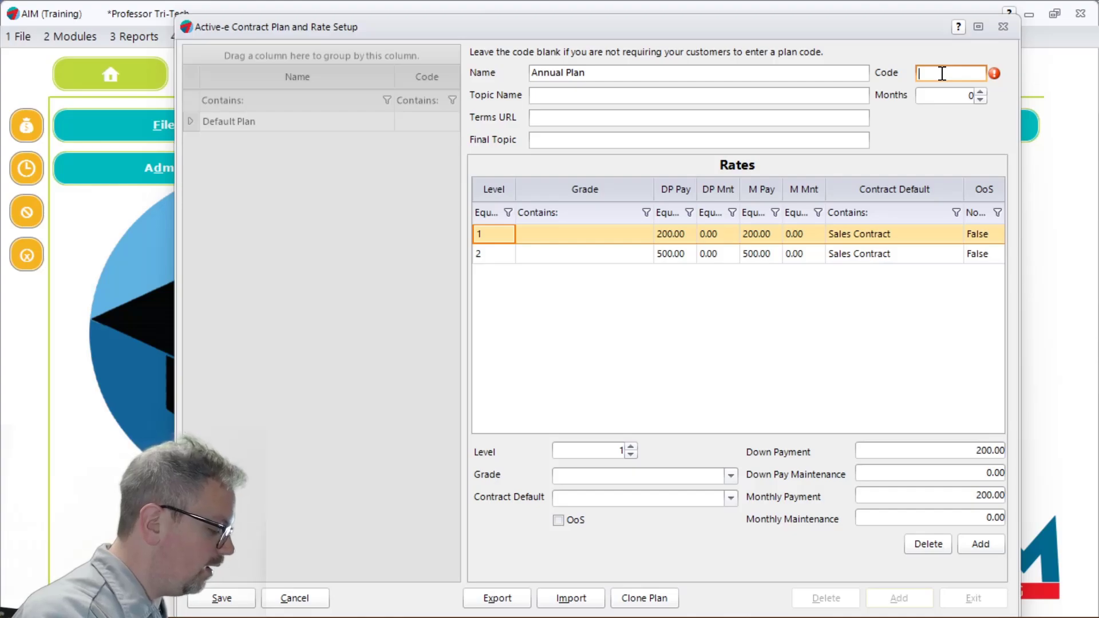
Give Annual Plan the code 12mM, save the plan and close the plan and rate setup
type("12")
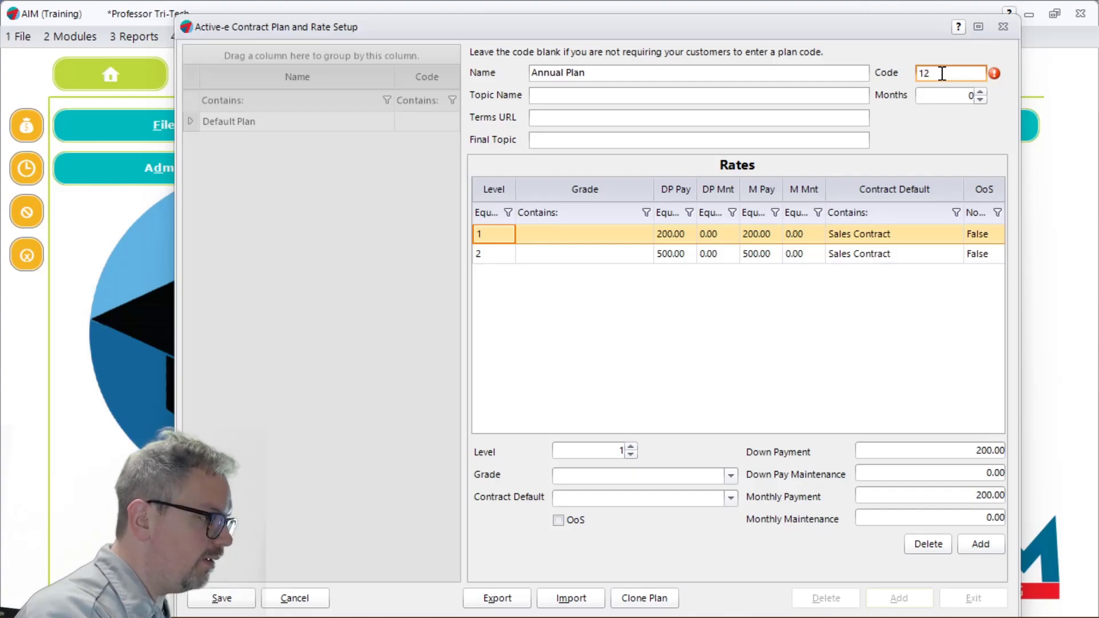
type("mM")
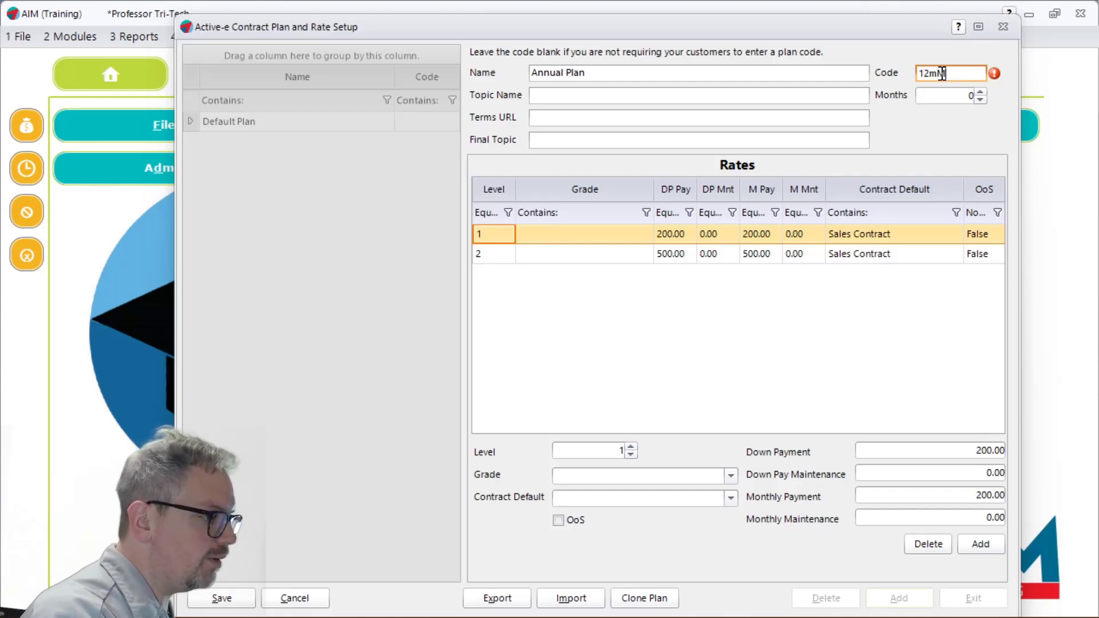
left_click(220, 596)
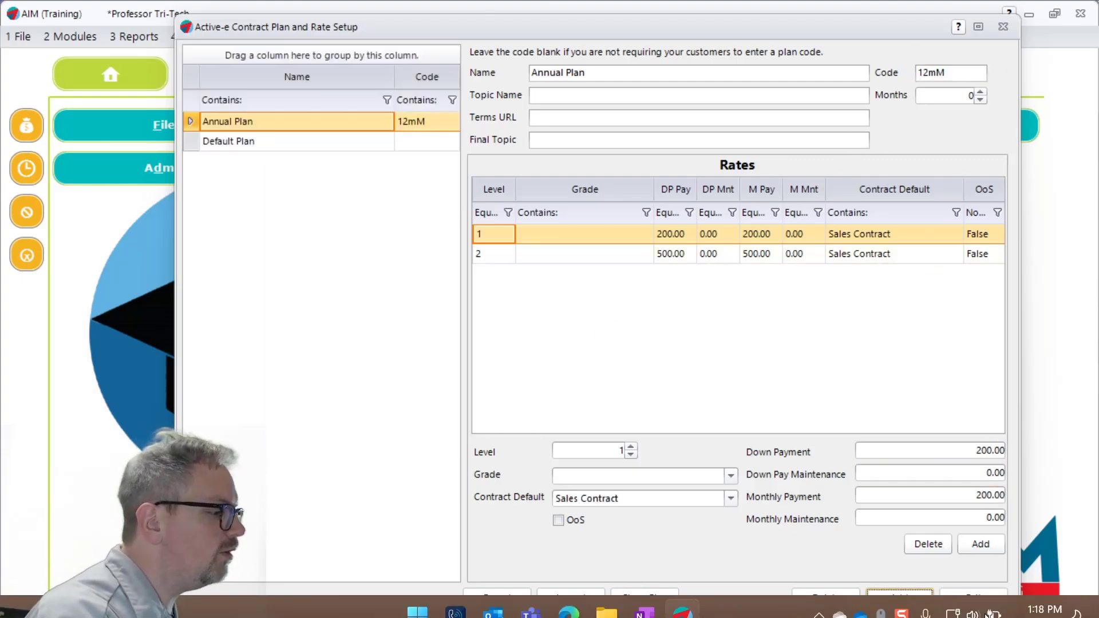
left_click(973, 596)
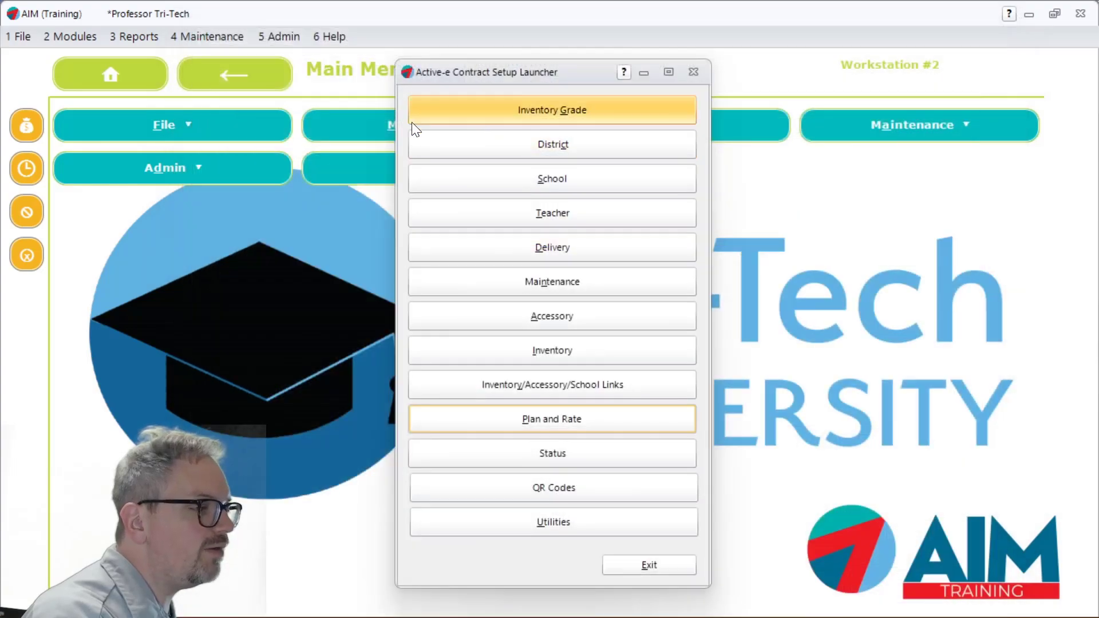
Open the contract defaults, try a pay frequency of 12 in the Sales Contract details, and discard the change
left_click(220, 42)
mouse_move(225, 131)
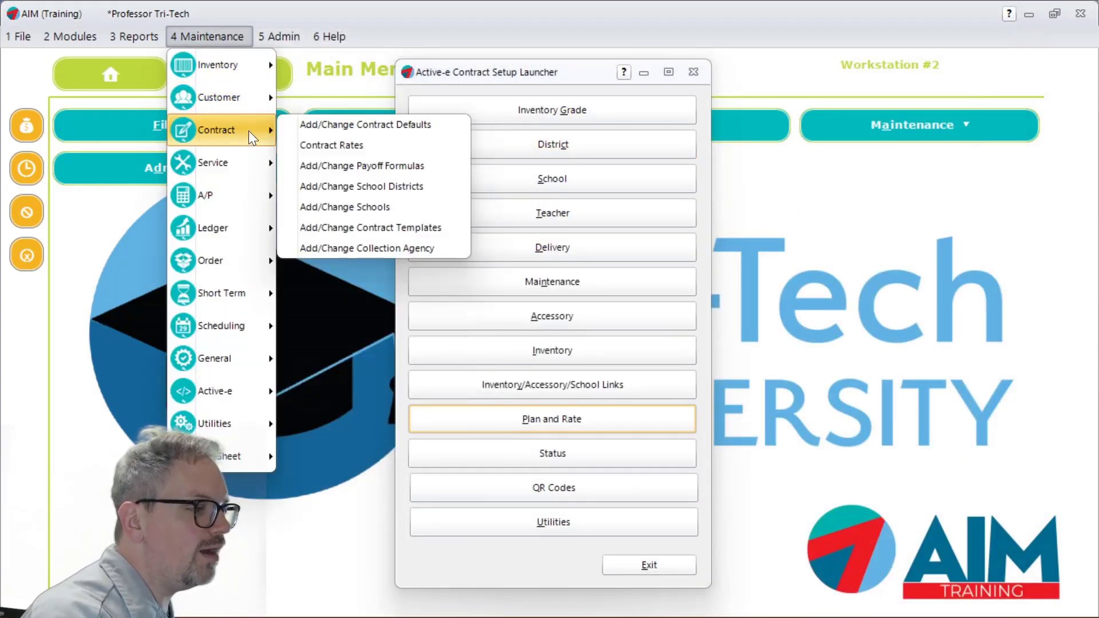
left_click(366, 124)
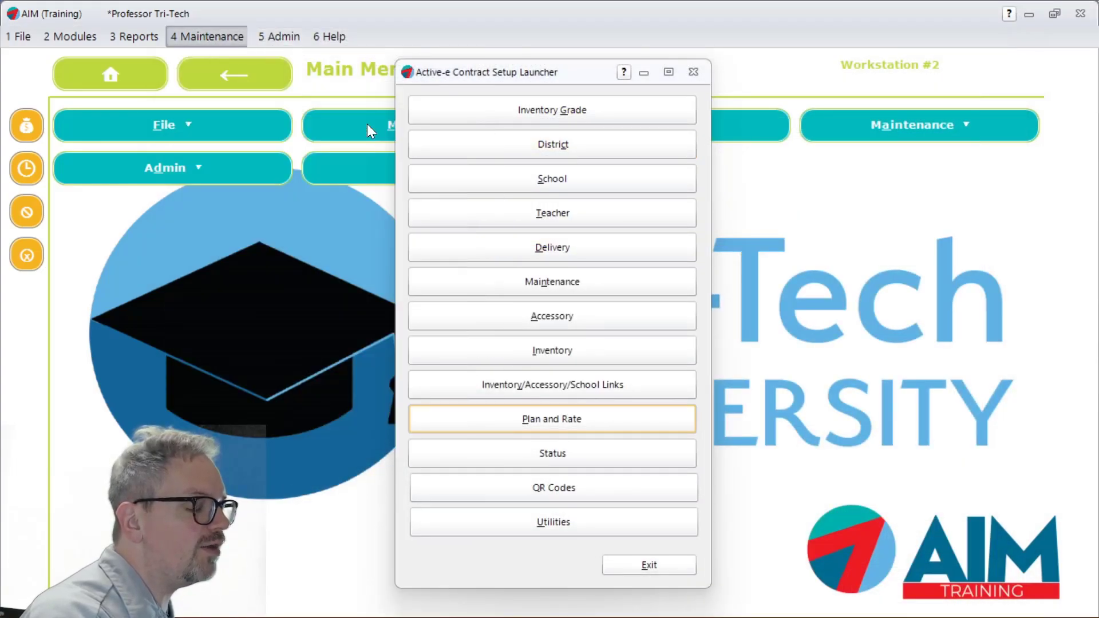
left_click(258, 273)
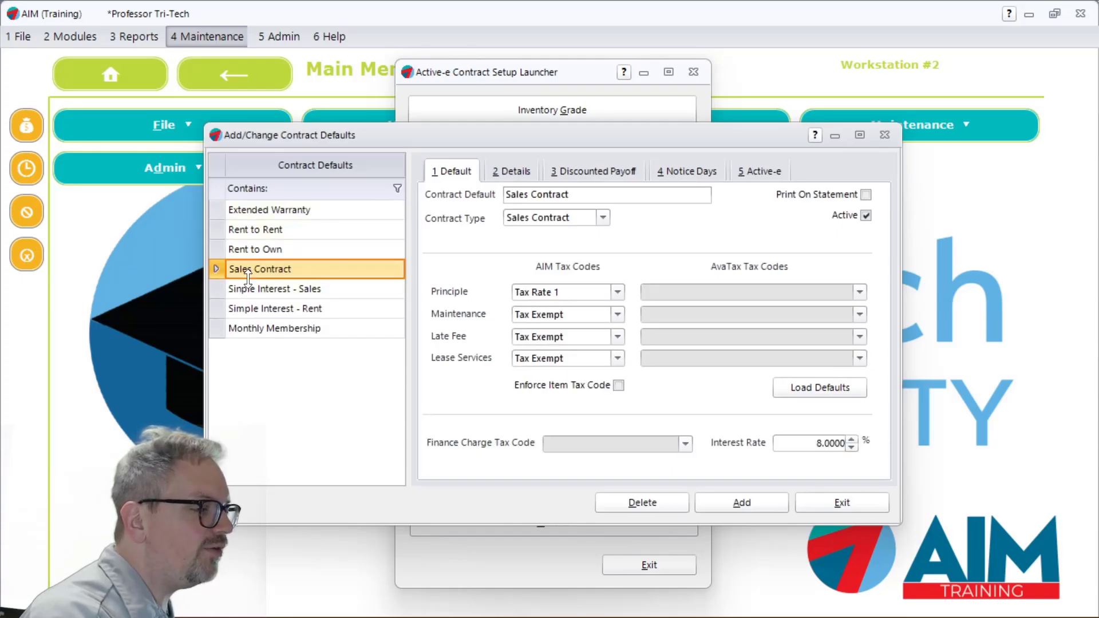
left_click(508, 173)
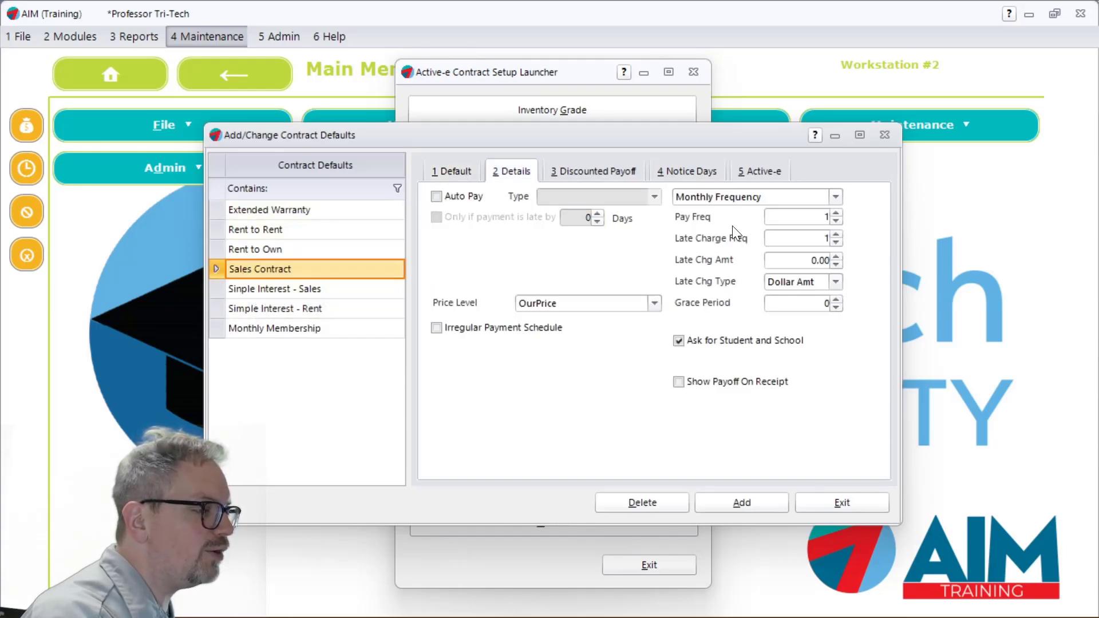
type("12")
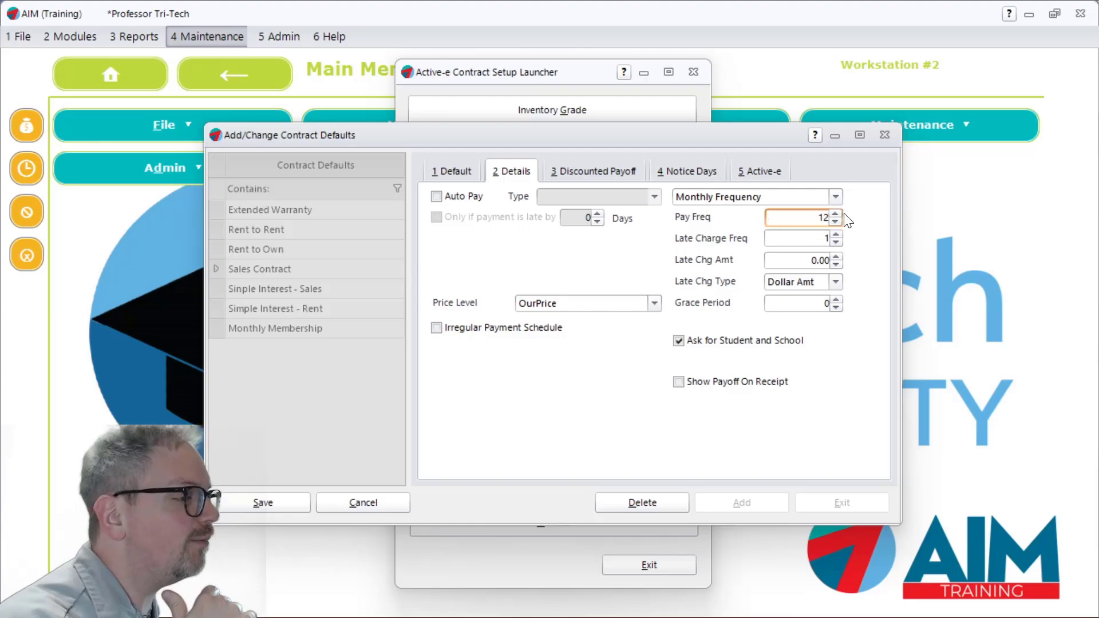
left_click_drag(828, 218, 795, 218)
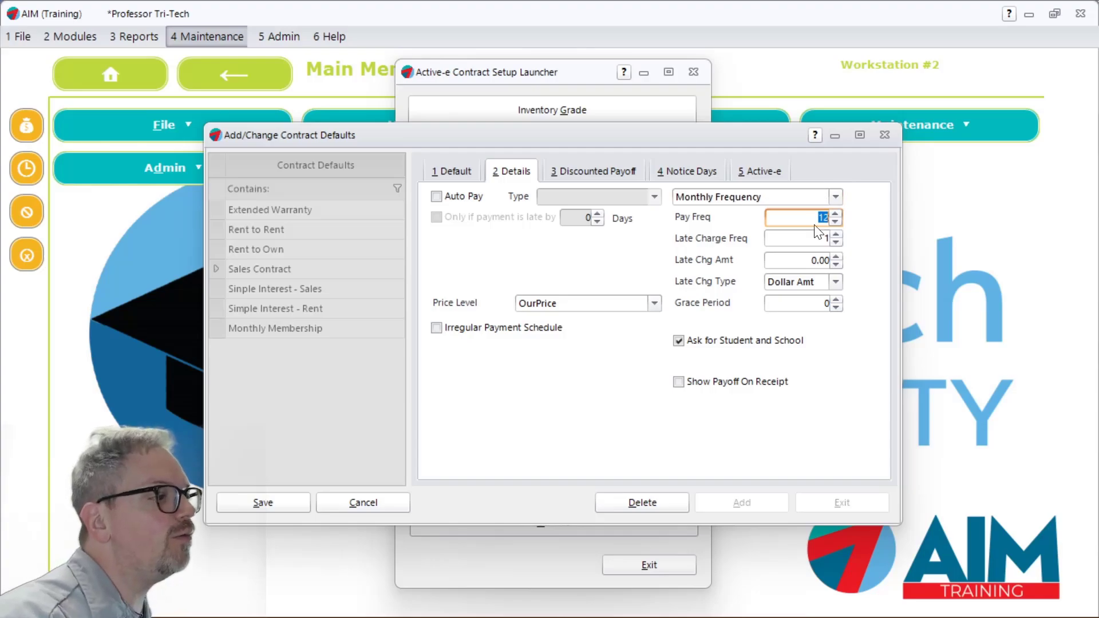
left_click(352, 510)
Review the Monthly Membership default's contract type, auto pay and pay frequency settings, and close the contract defaults
left_click(283, 328)
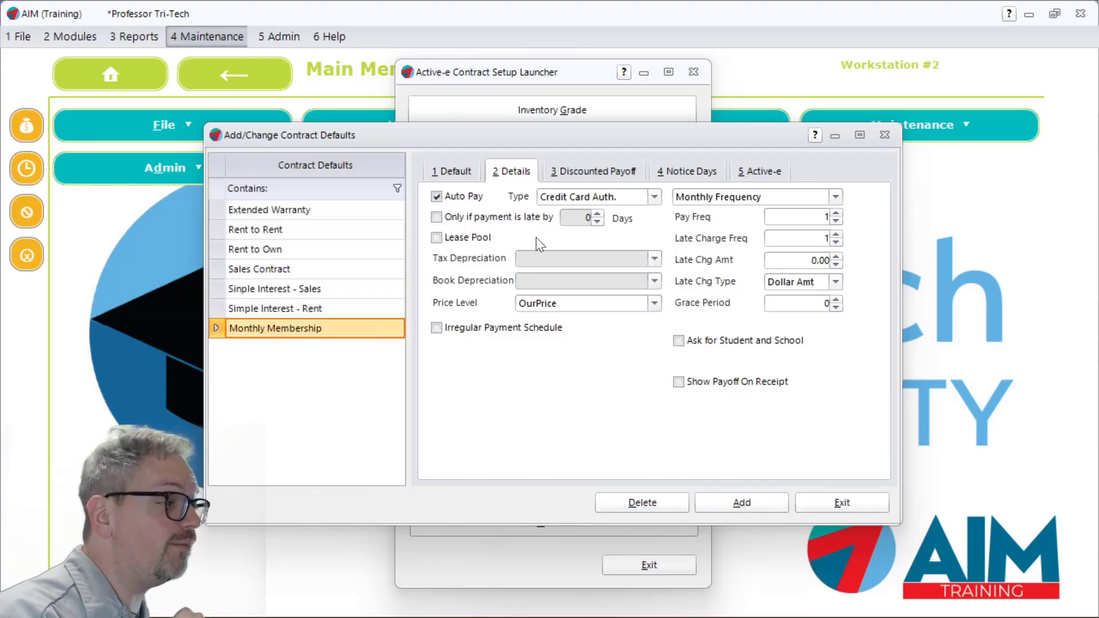
left_click(447, 166)
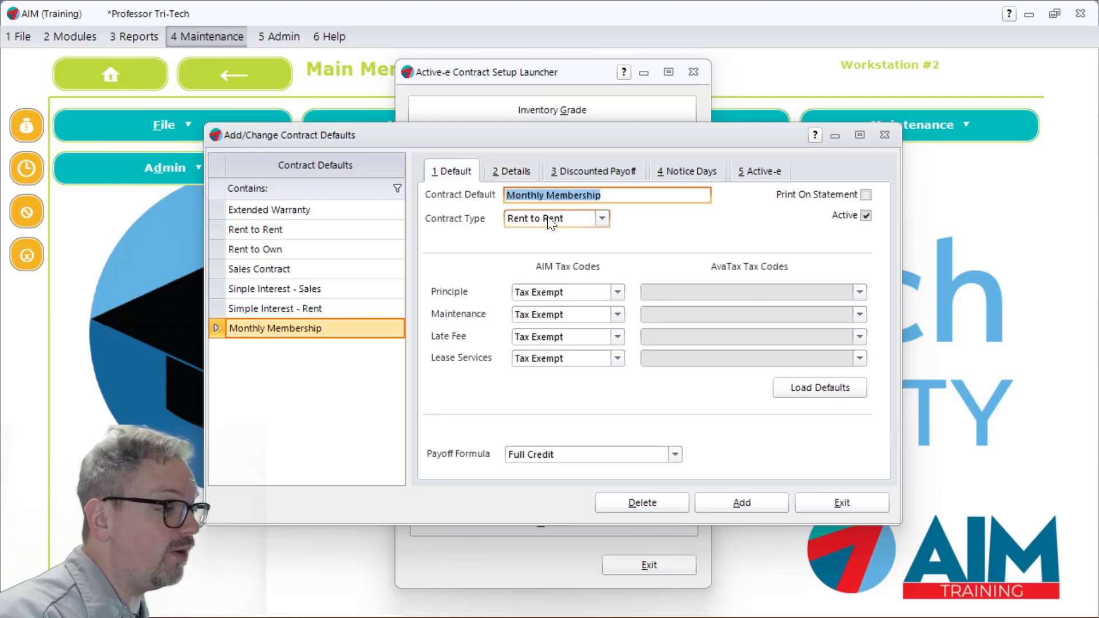
left_click(509, 171)
left_click(788, 217)
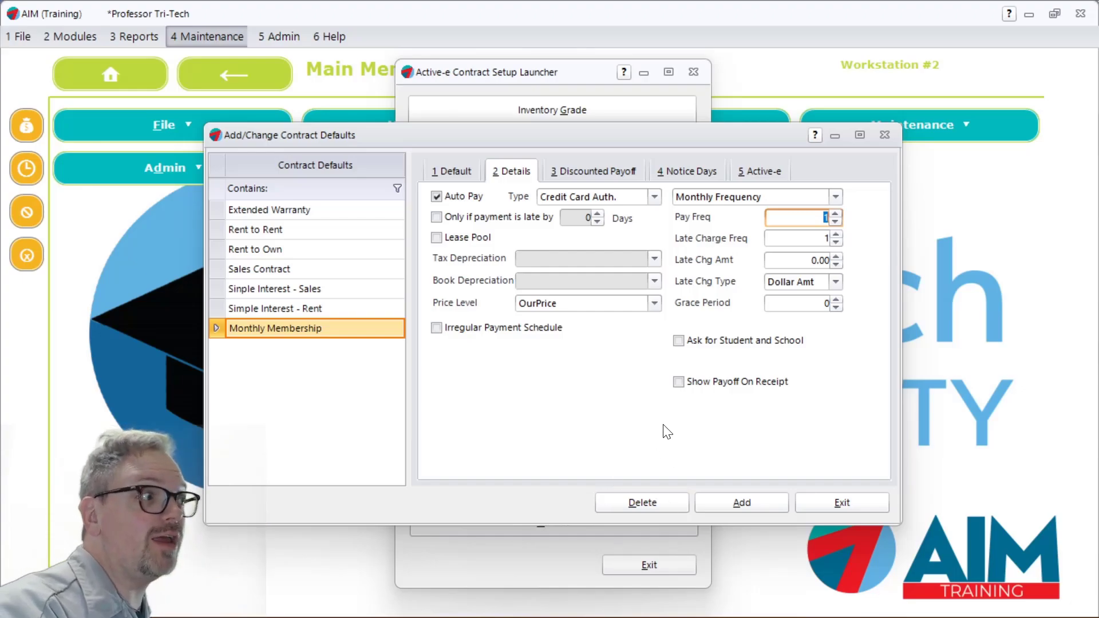
left_click(840, 504)
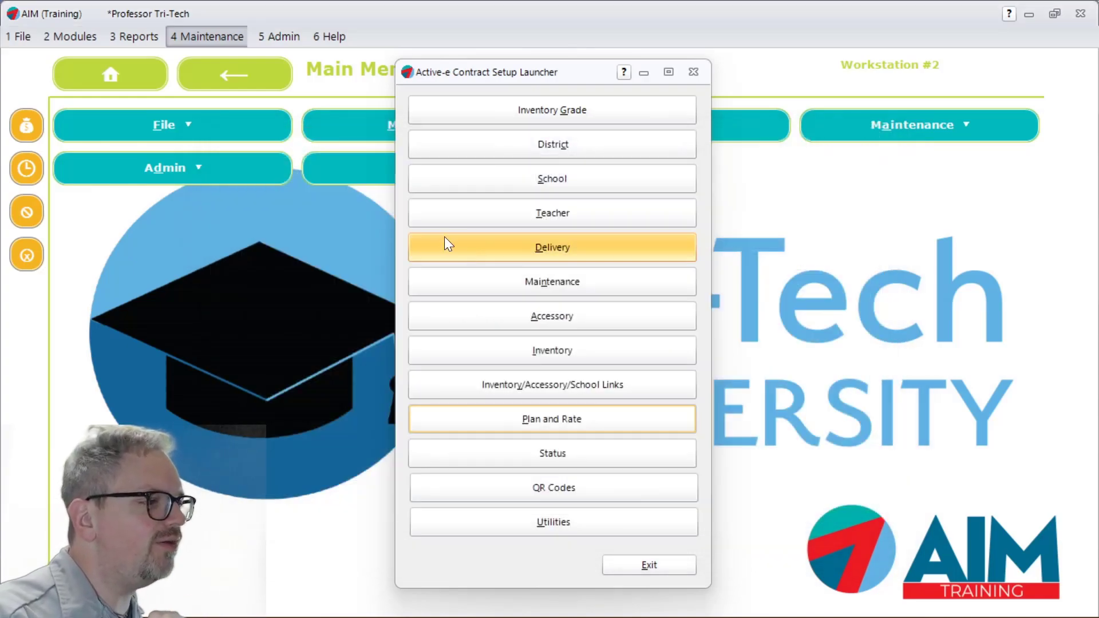
Open the Active-e screen for posting online contracts to view its layout, and close it
left_click(70, 36)
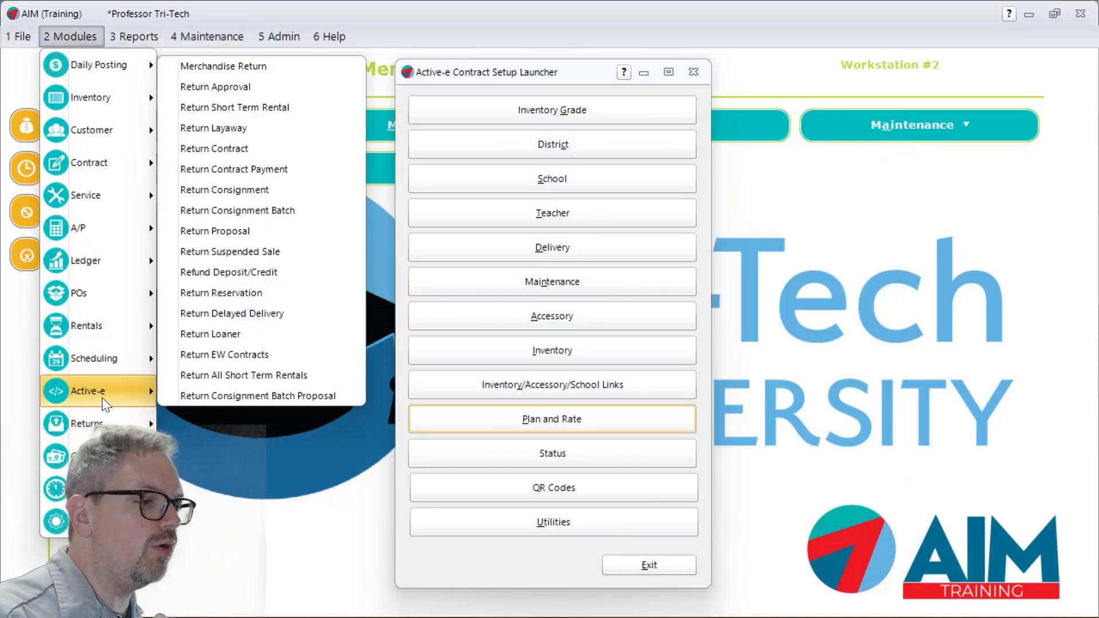
mouse_move(112, 384)
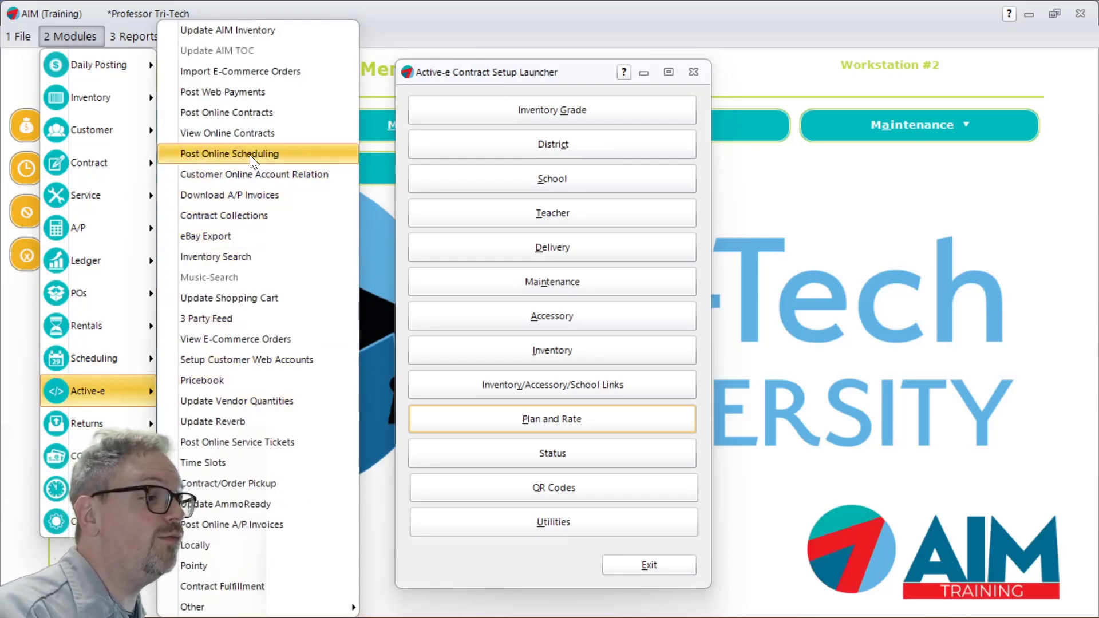
left_click(247, 115)
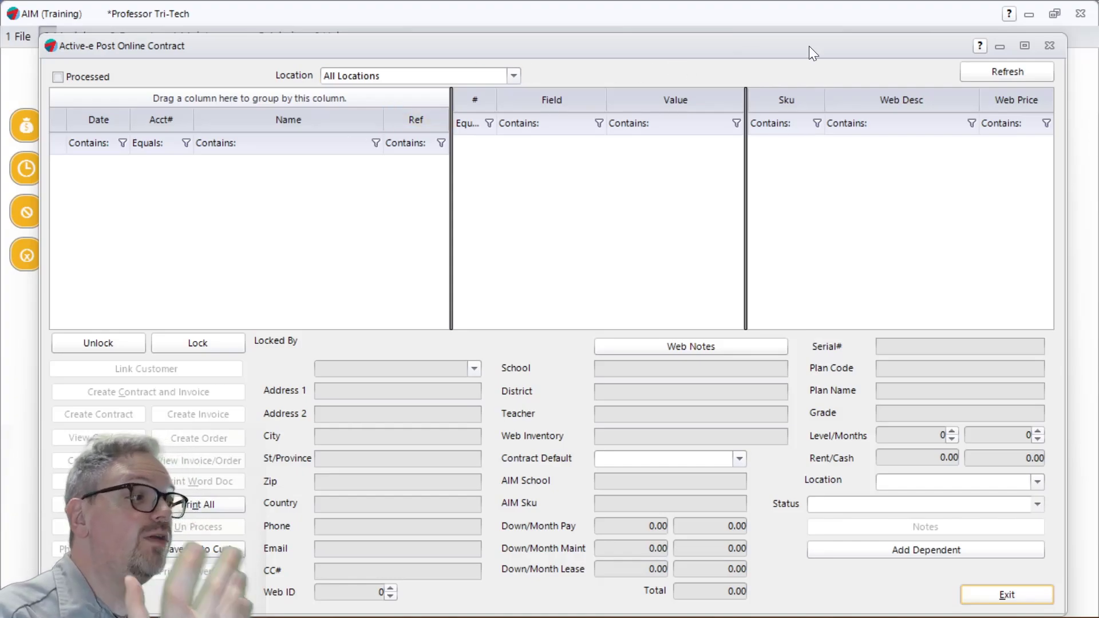
left_click(1049, 46)
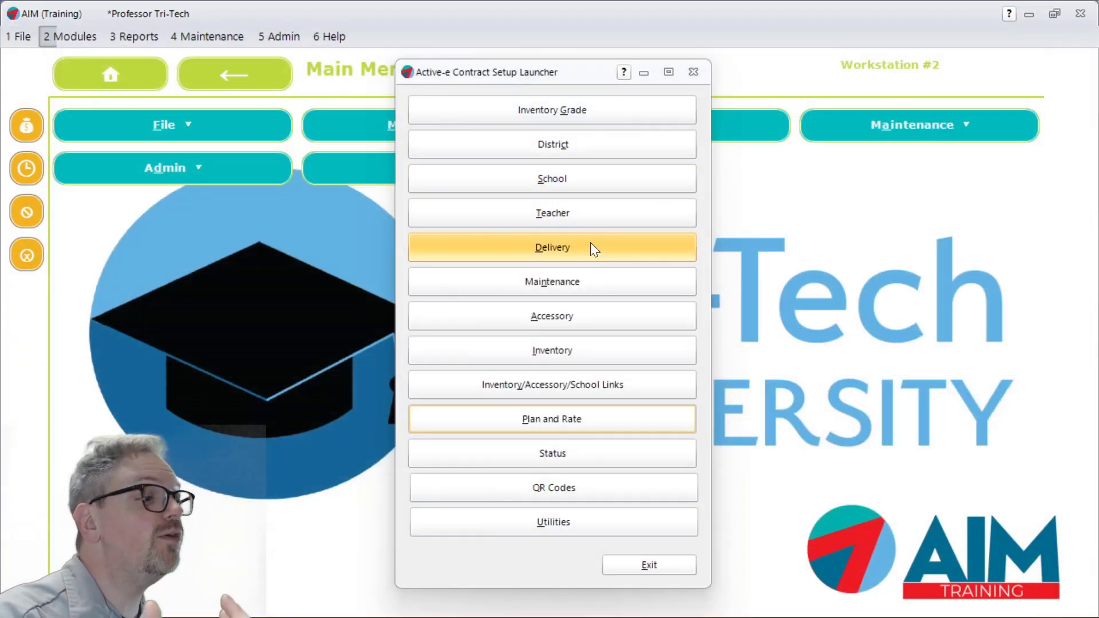
Review the down and monthly payments of both Default Plan rates, and close the plan and rate setup and contract setup launcher
left_click(538, 425)
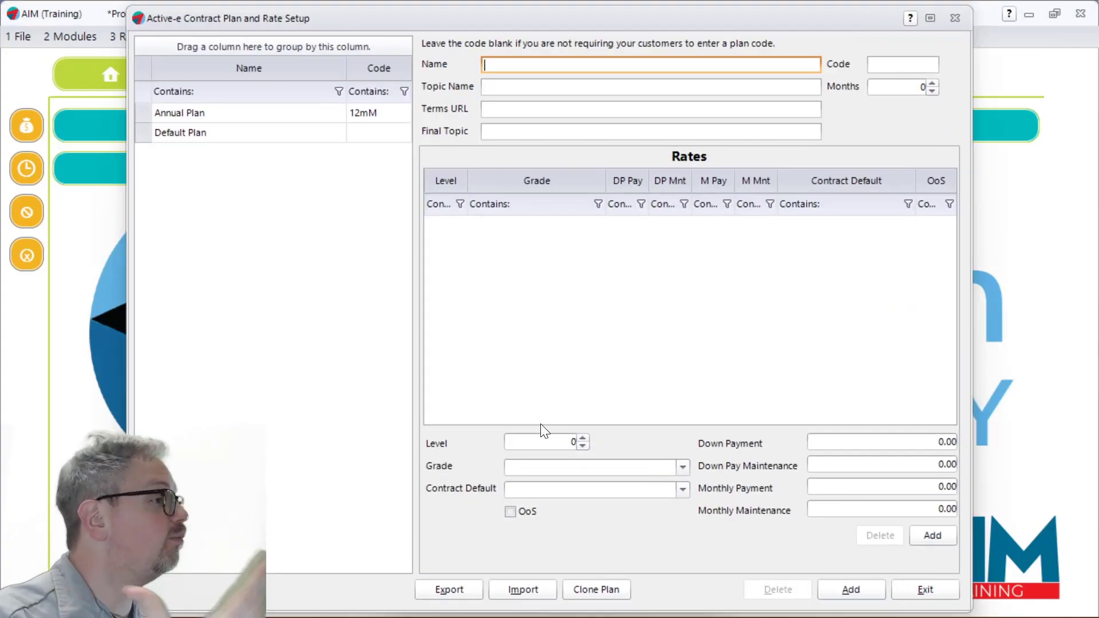
left_click(260, 135)
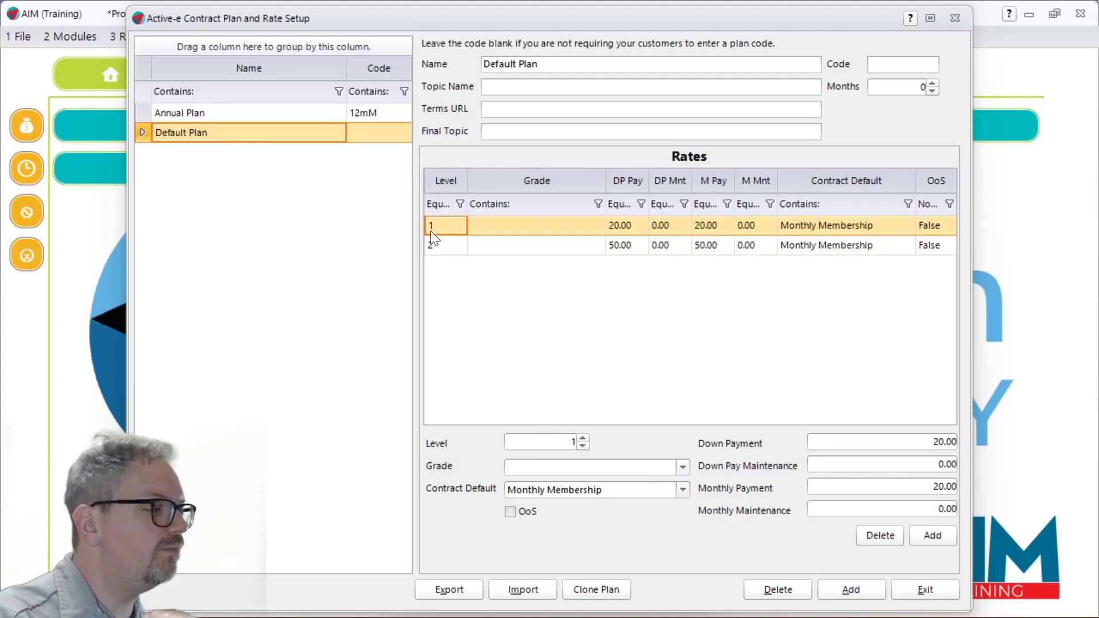
left_click_drag(920, 447, 970, 439)
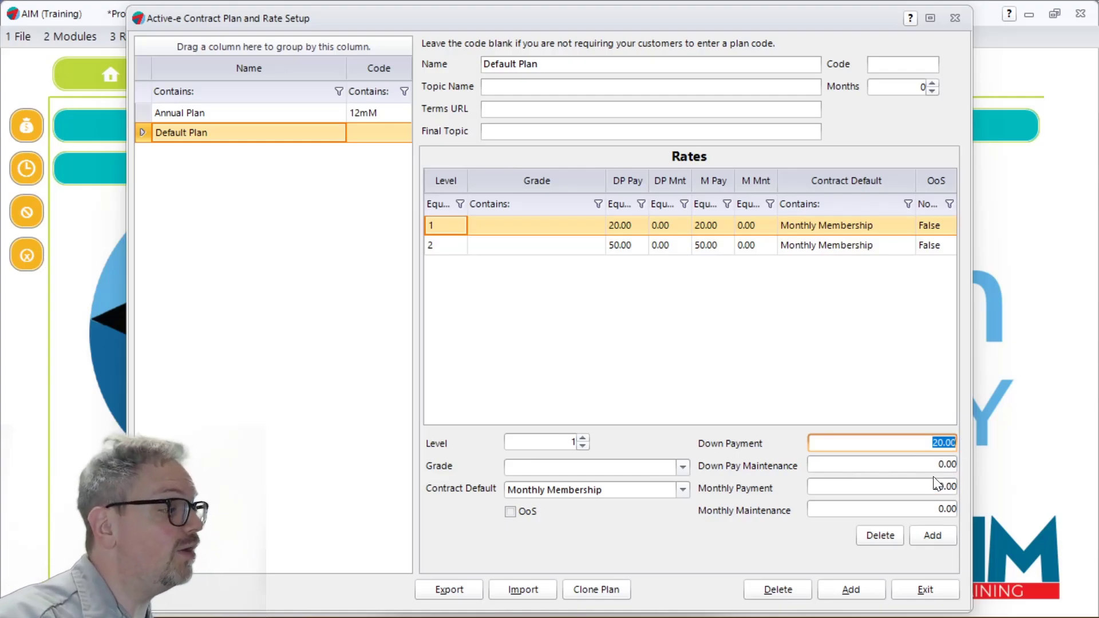
left_click_drag(924, 488, 964, 484)
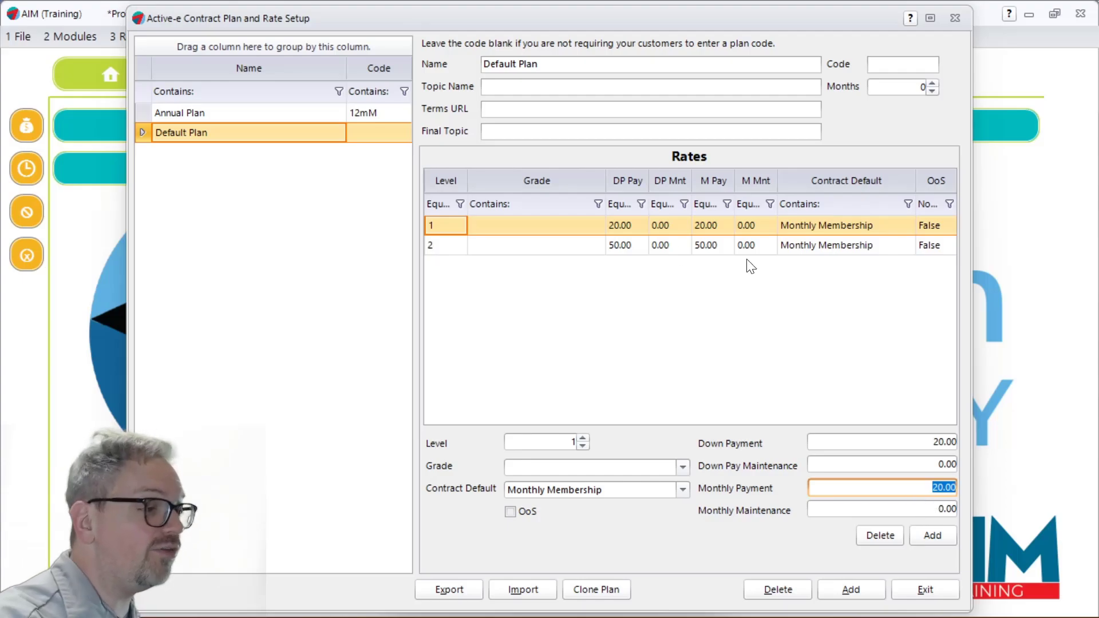
left_click(566, 250)
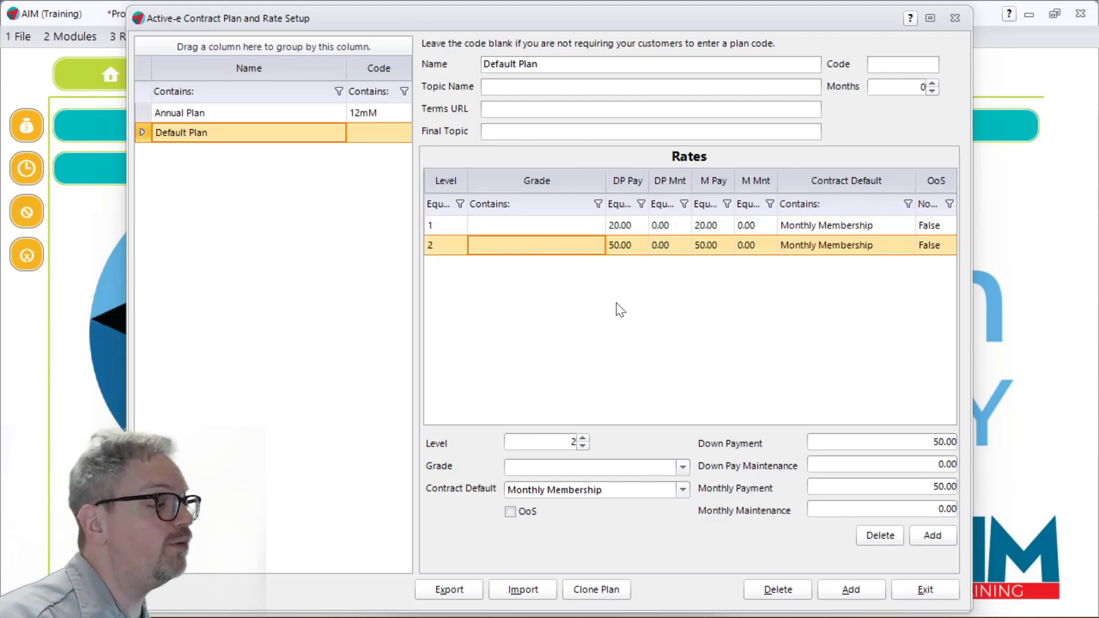
left_click_drag(909, 444, 971, 447)
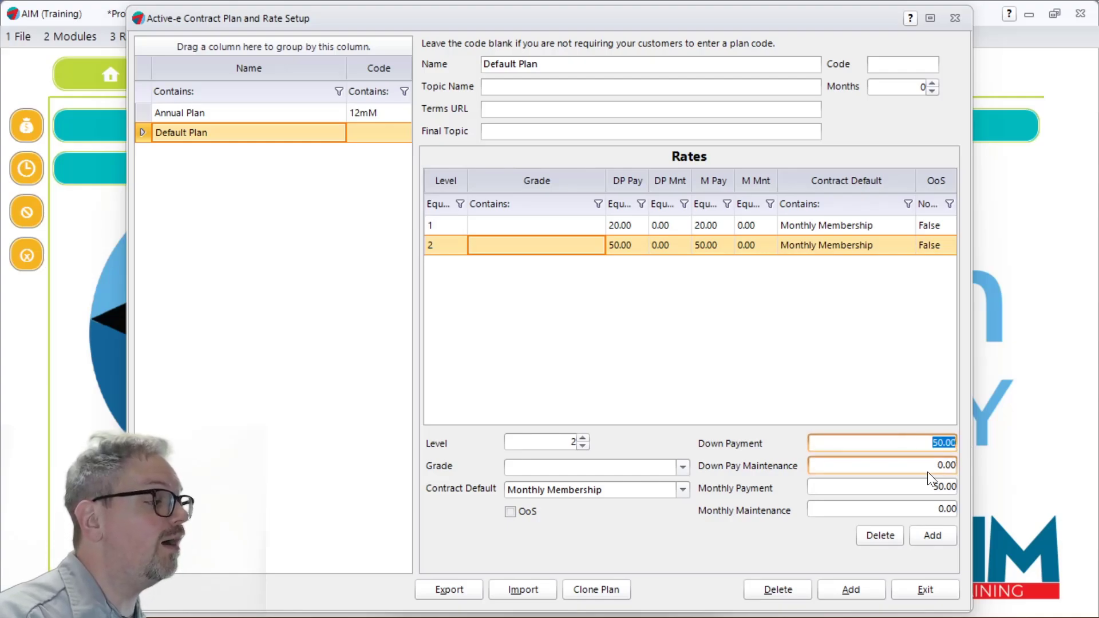
left_click(934, 487)
left_click_drag(934, 487, 971, 498)
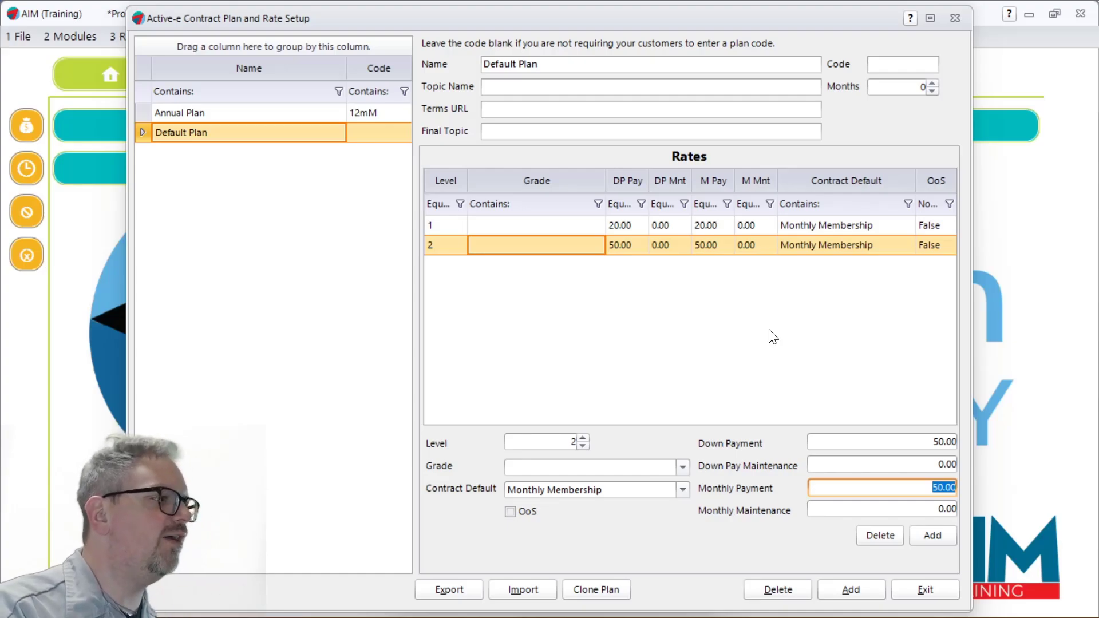
left_click(956, 18)
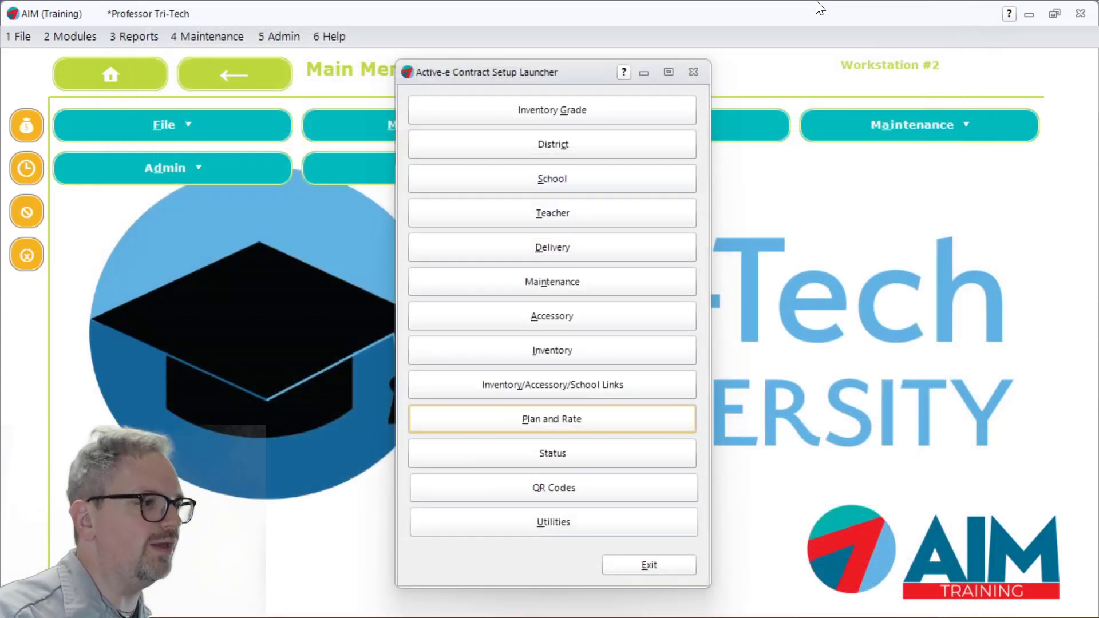
left_click(694, 74)
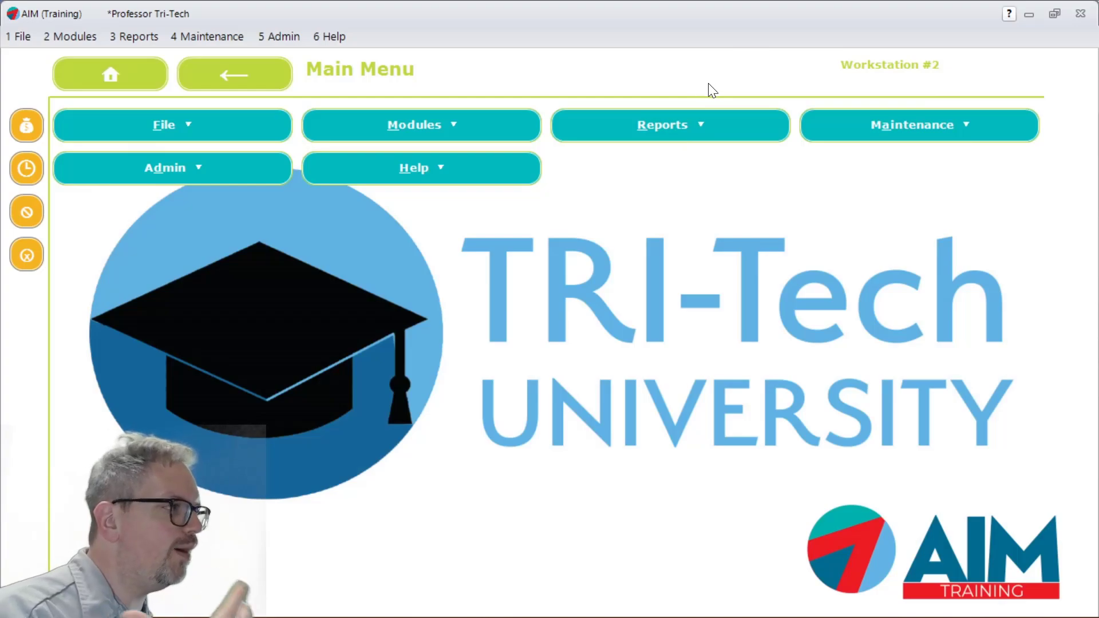